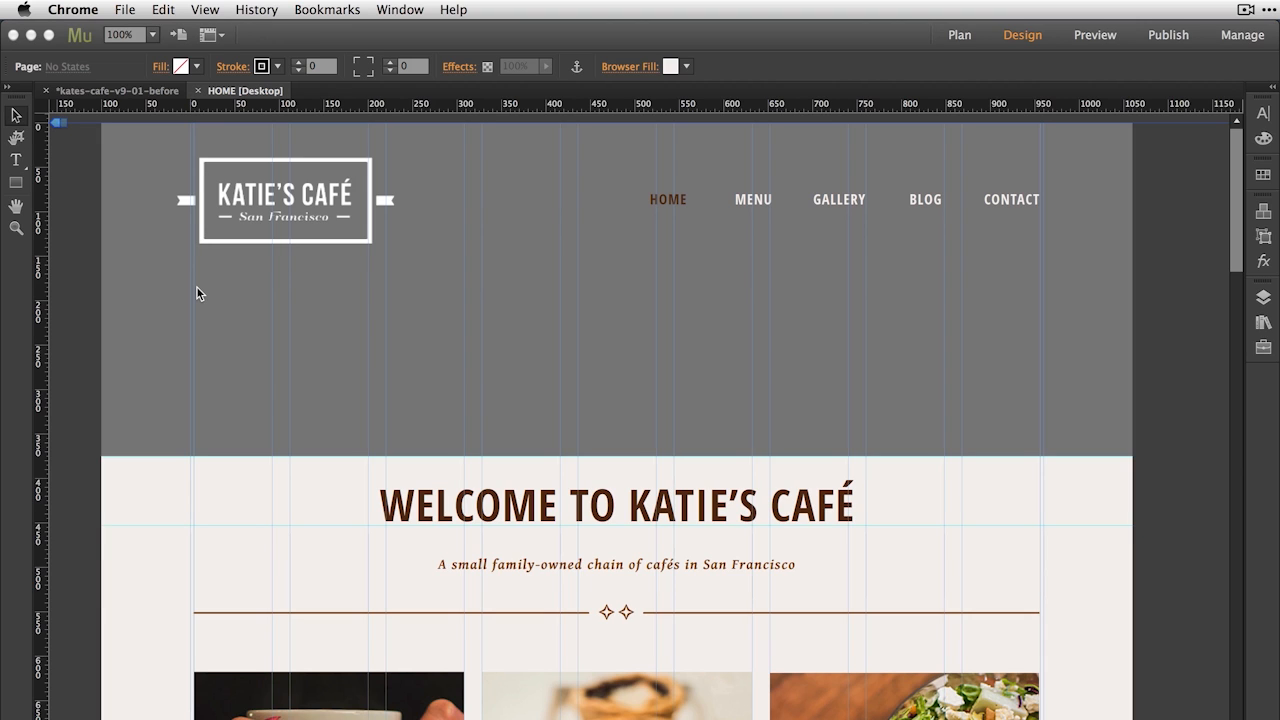
left_click(180, 325)
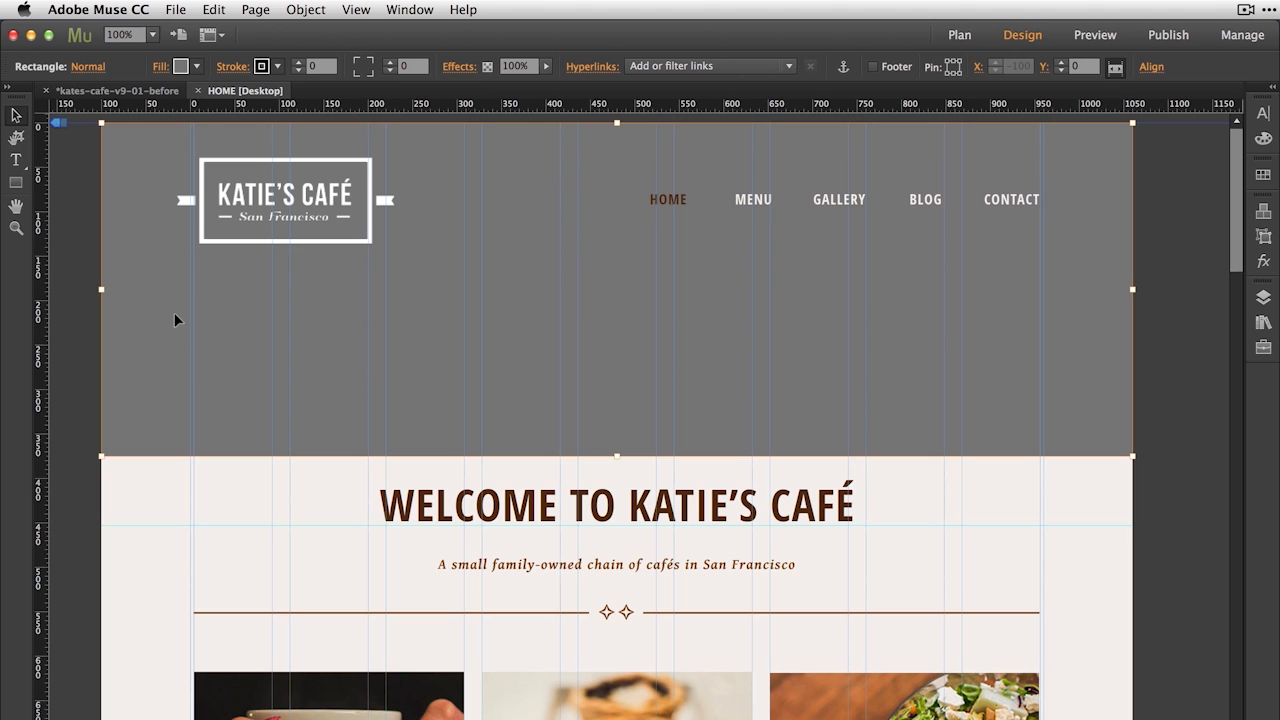
scroll(174, 314, "down", 5)
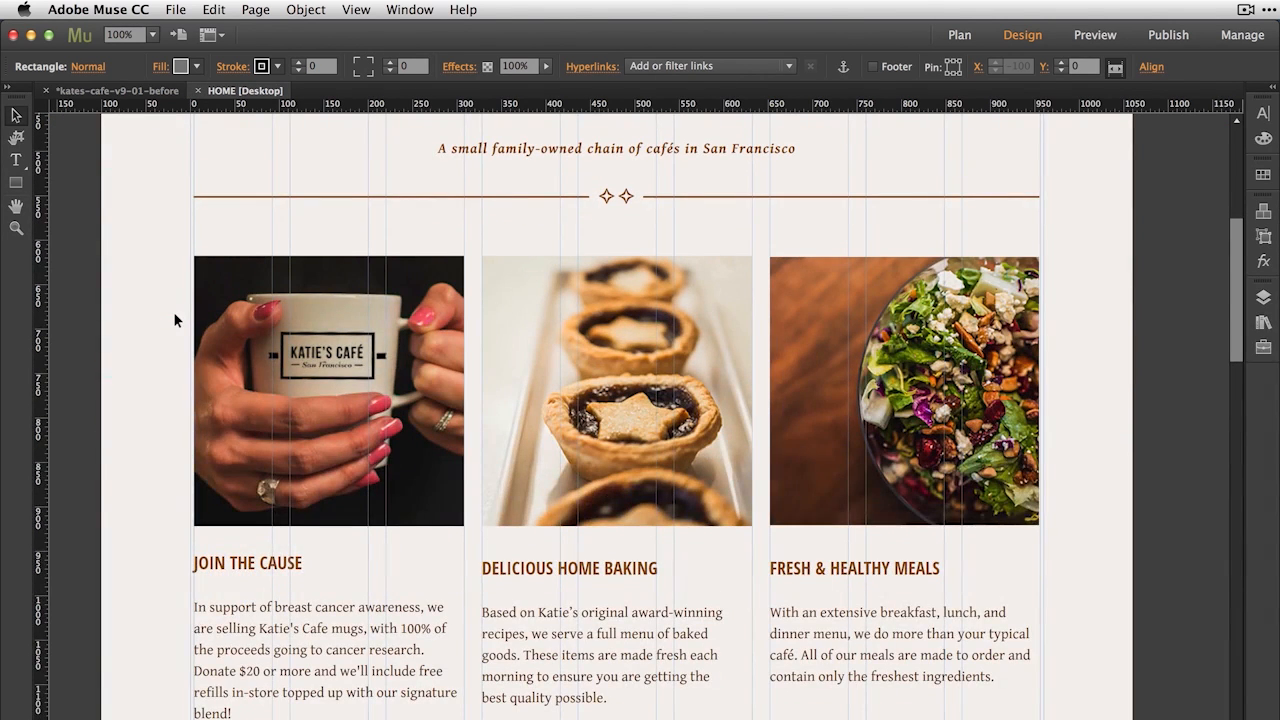
scroll(174, 320, "up", 5)
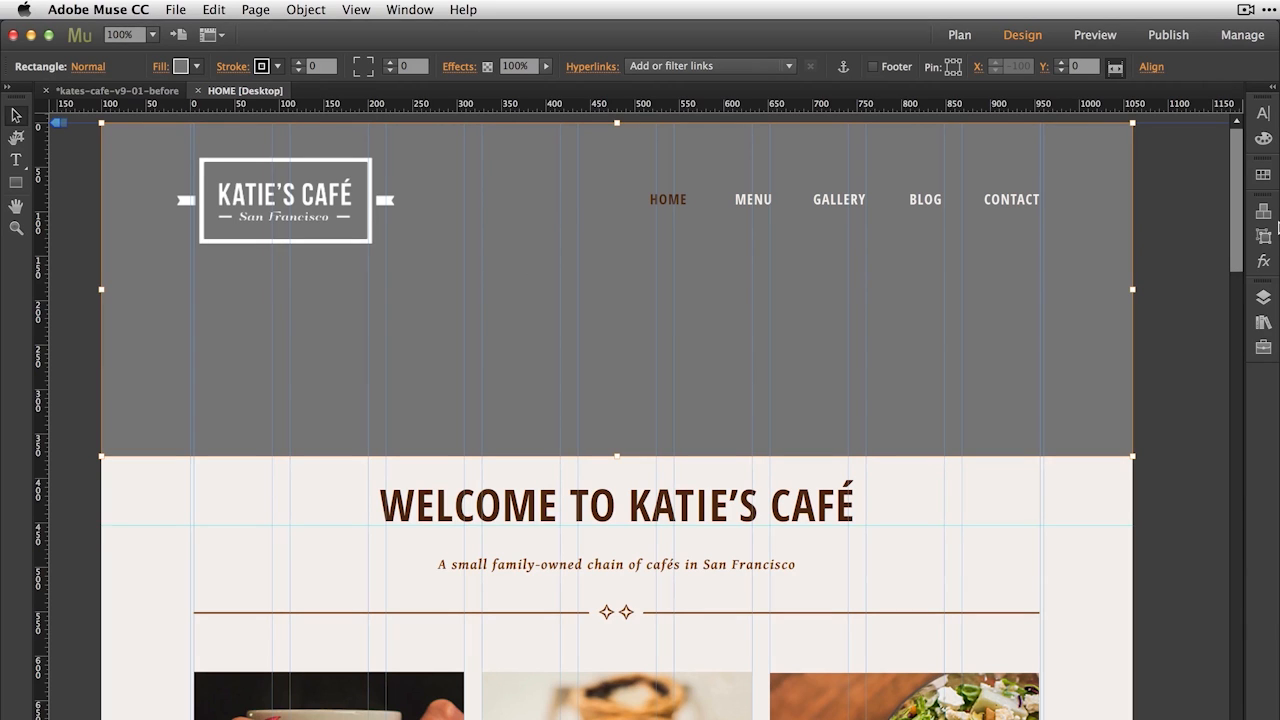
- Place a Basic slideshow widget on the home page, overlapping the header rectangle and the welcome heading
left_click(1264, 212)
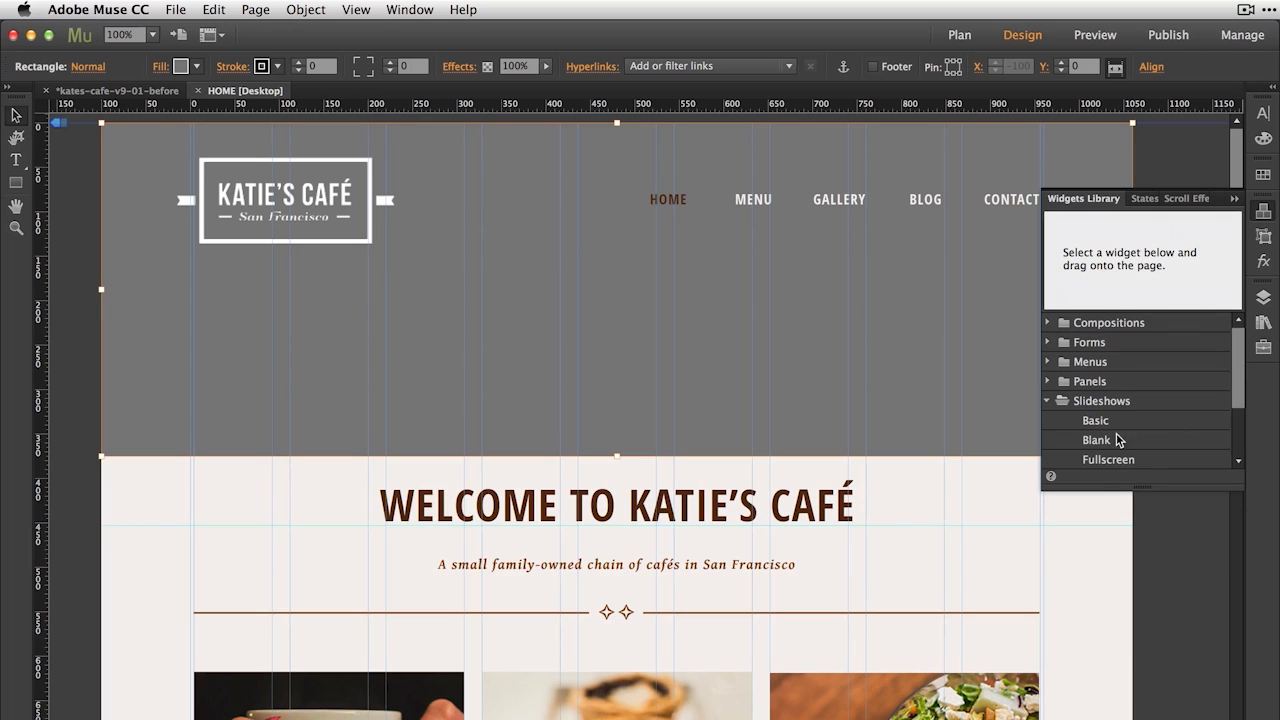
left_click(1101, 442)
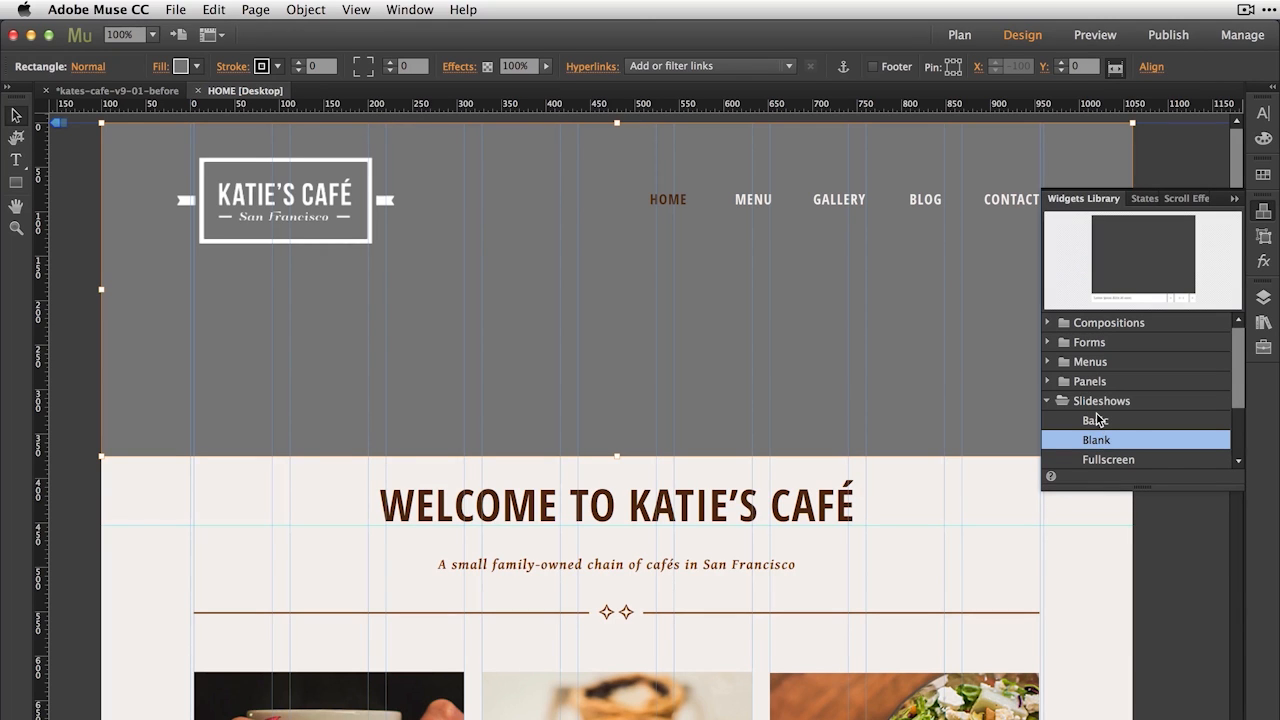
left_click(1097, 420)
left_click_drag(1097, 420, 265, 401)
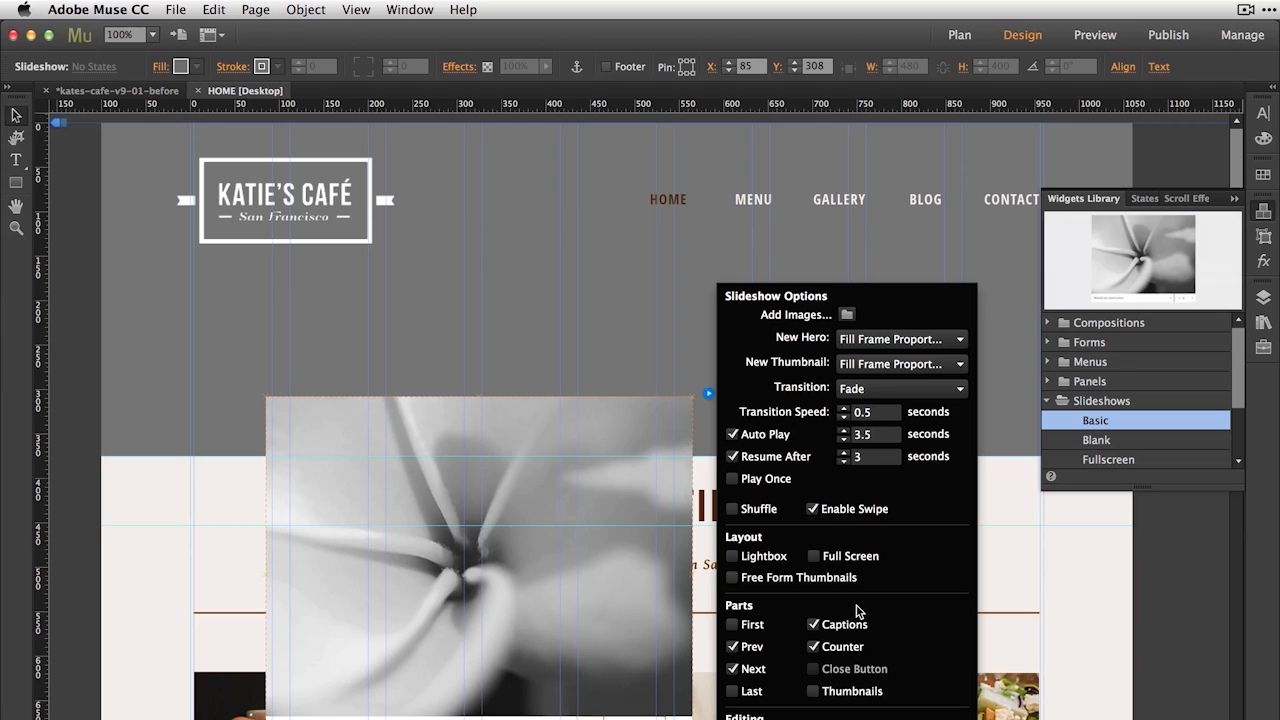
- Turn off the captions and the counter of the slideshow
left_click(813, 624)
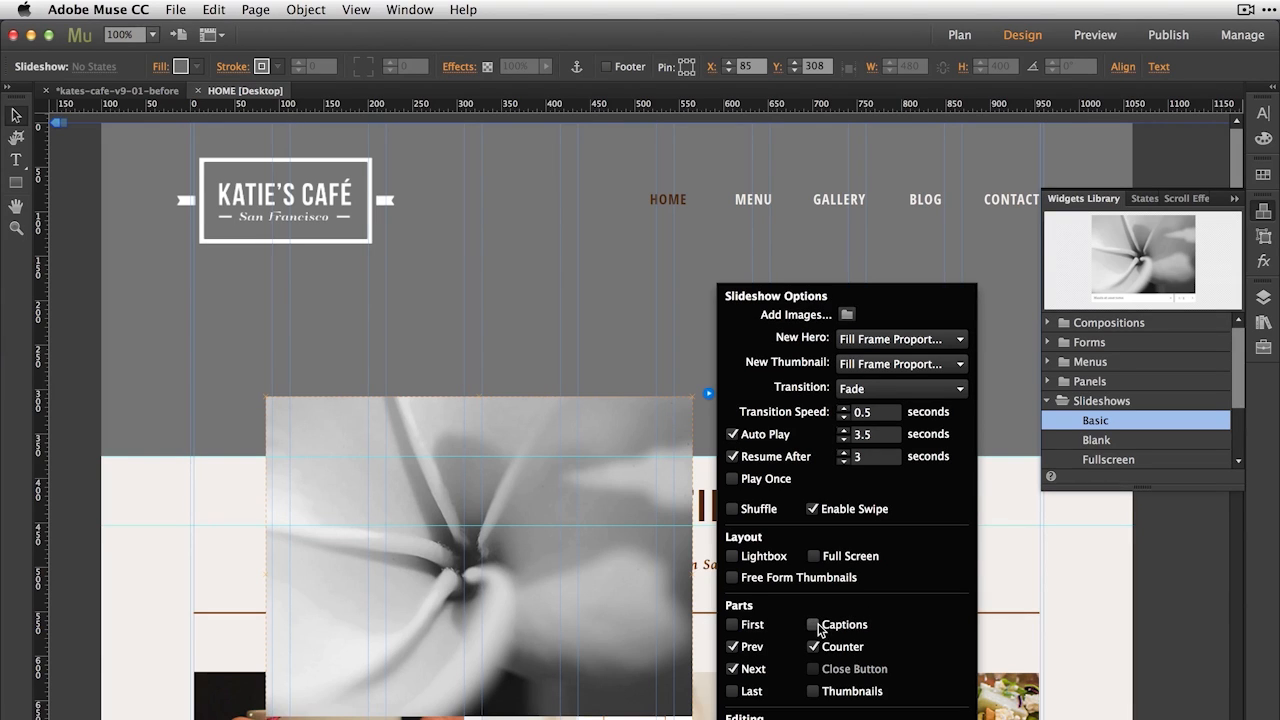
left_click(813, 647)
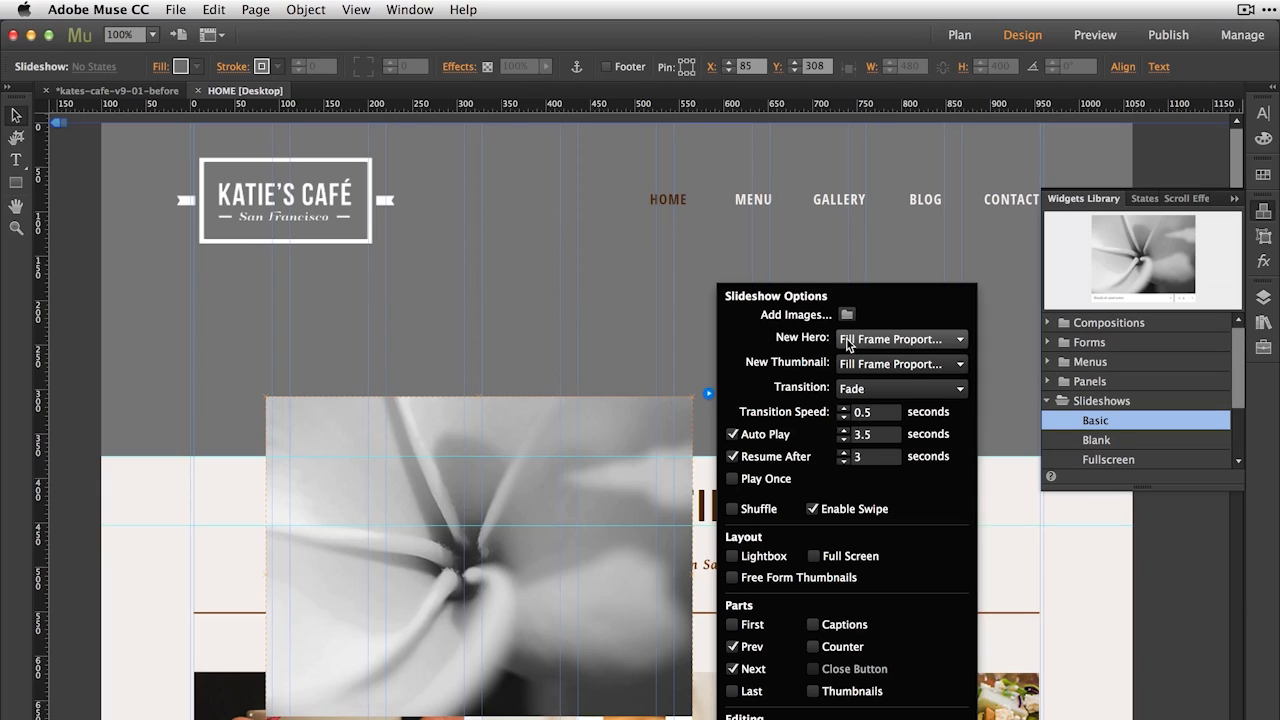
left_click(624, 331)
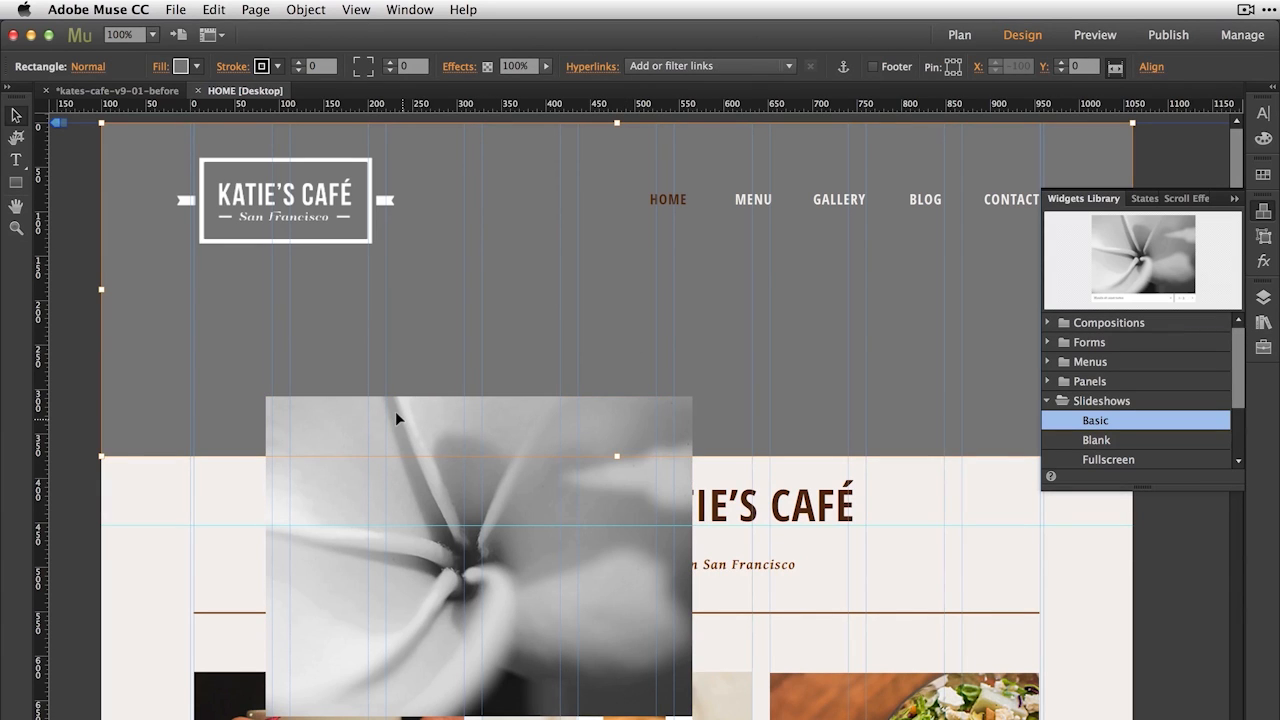
- Move the slideshow to X -84, Y 0 and enlarge its hero image to the header's height and about 1117 px wide
left_click(280, 565)
left_click_drag(280, 566, 121, 299)
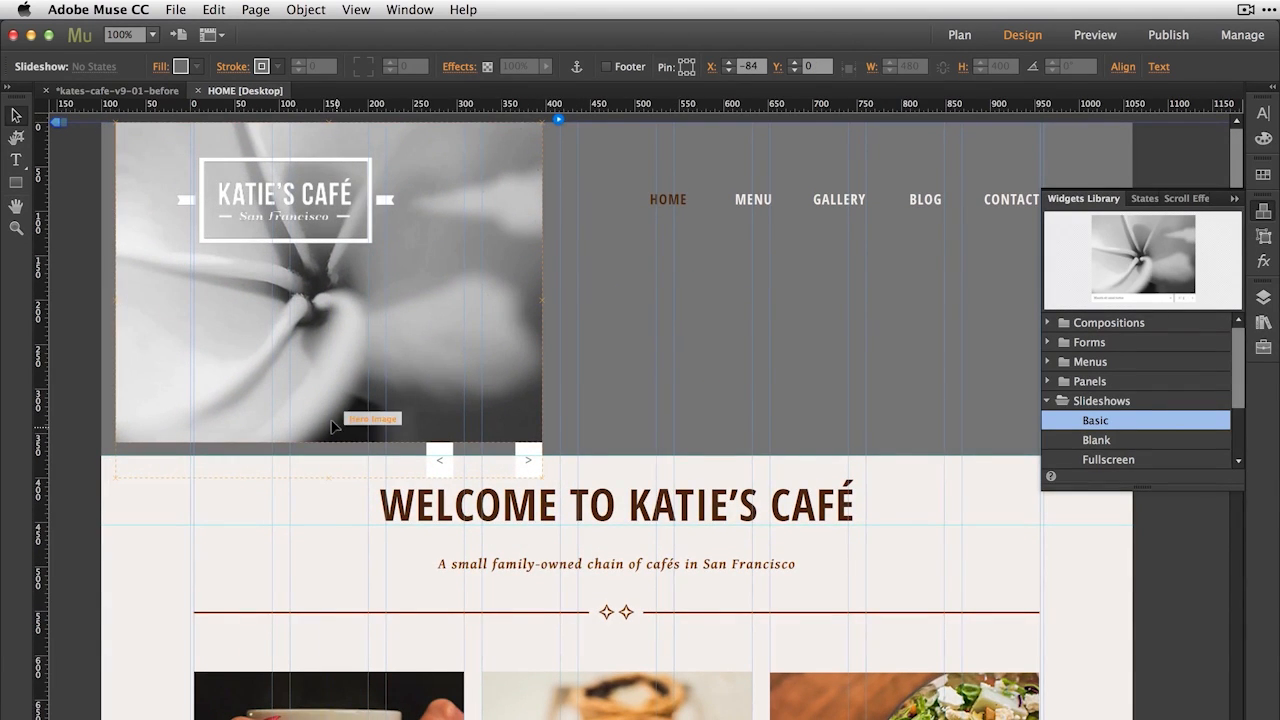
left_click(328, 430)
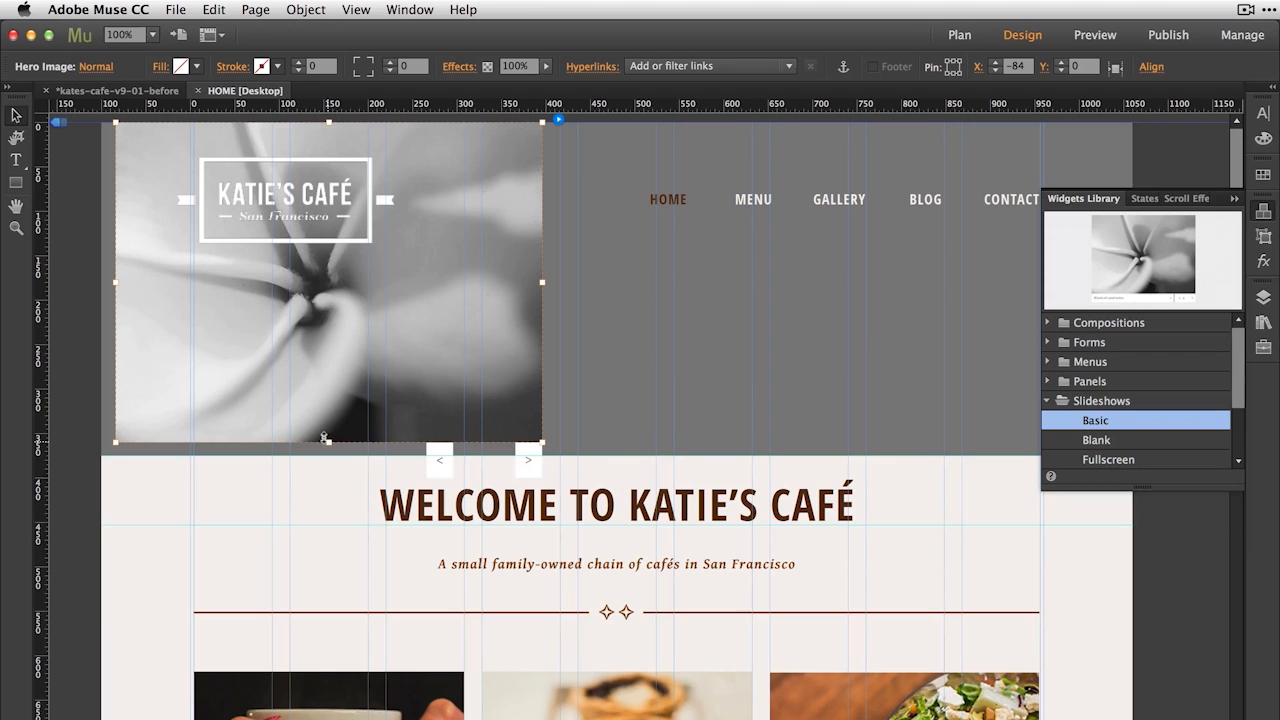
left_click_drag(327, 438, 323, 449)
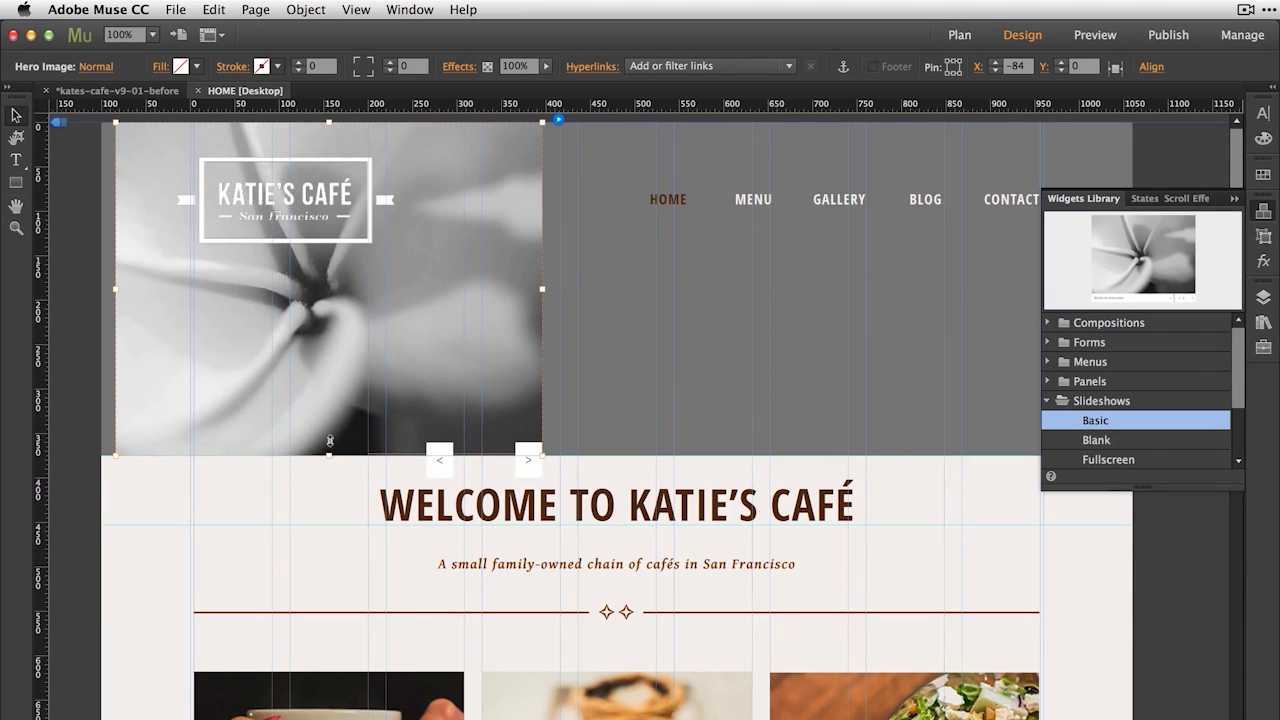
left_click_drag(542, 289, 1108, 307)
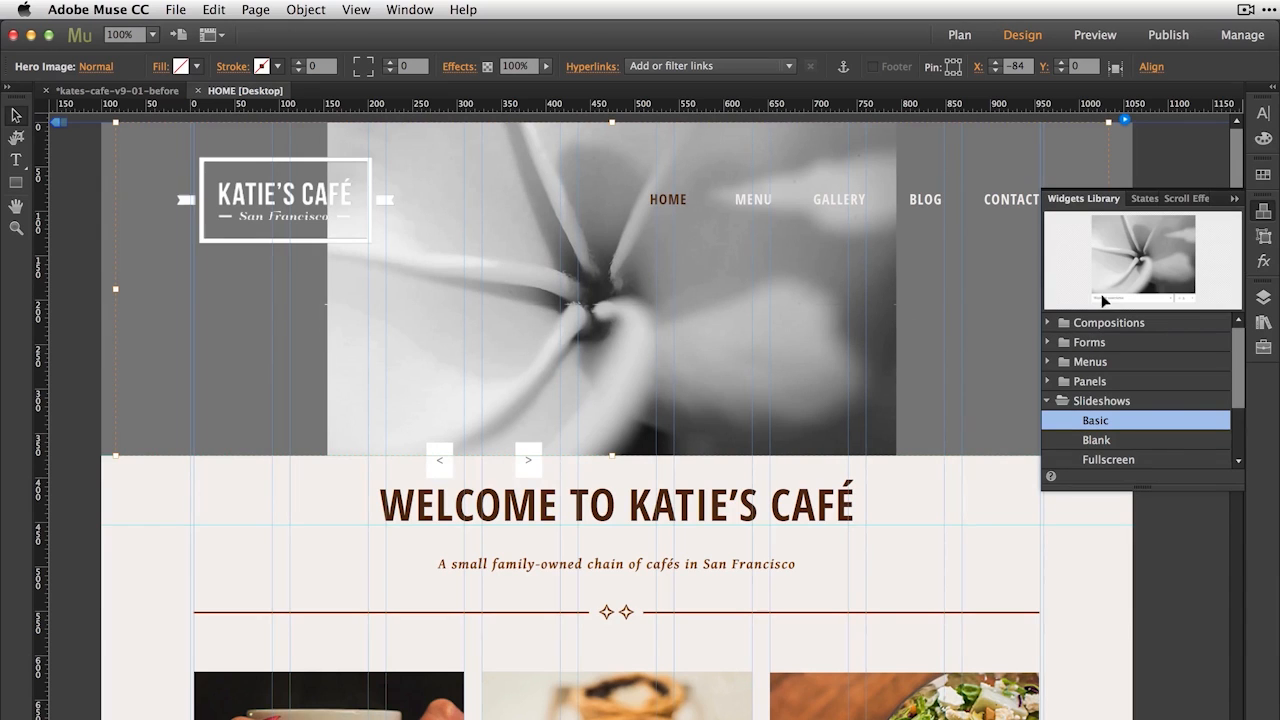
- Add adobe-food-7279.jpg, adobe-food-7310.jpg, adobe-food-7334.jpg and img-salad-darker.jpg from the ~gallery folder to the slideshow
left_click(1124, 120)
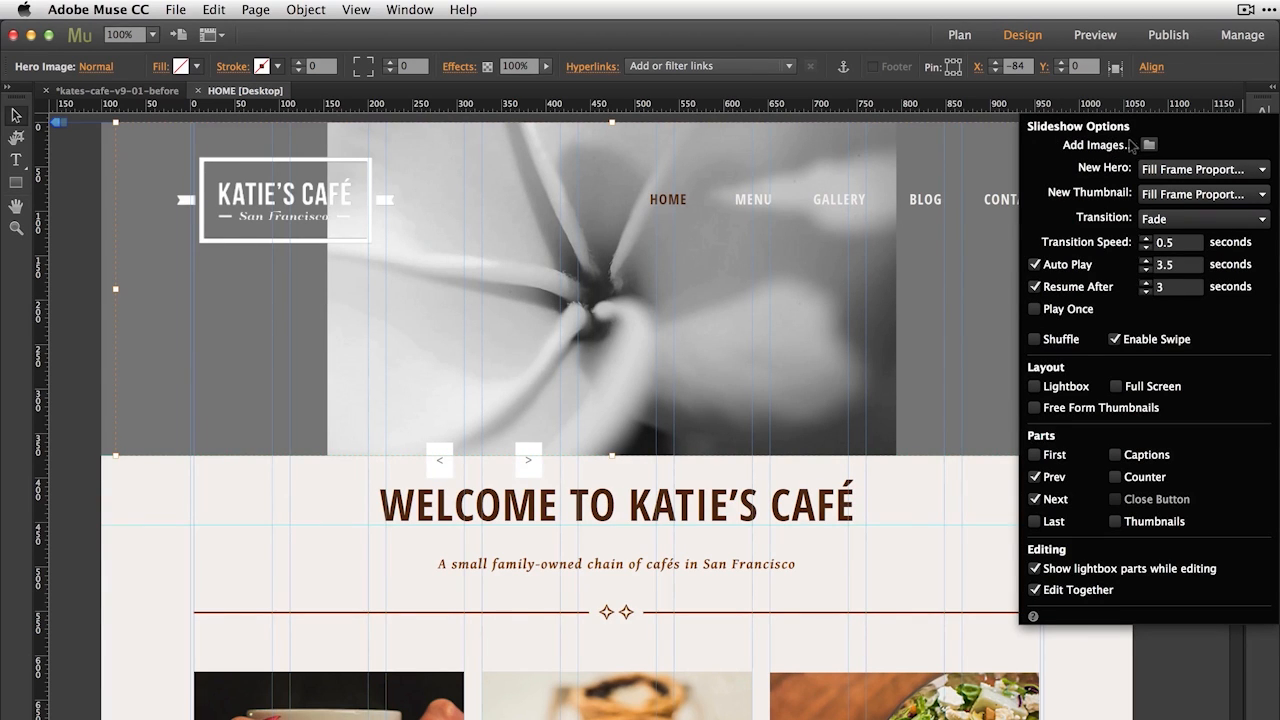
left_click(1148, 145)
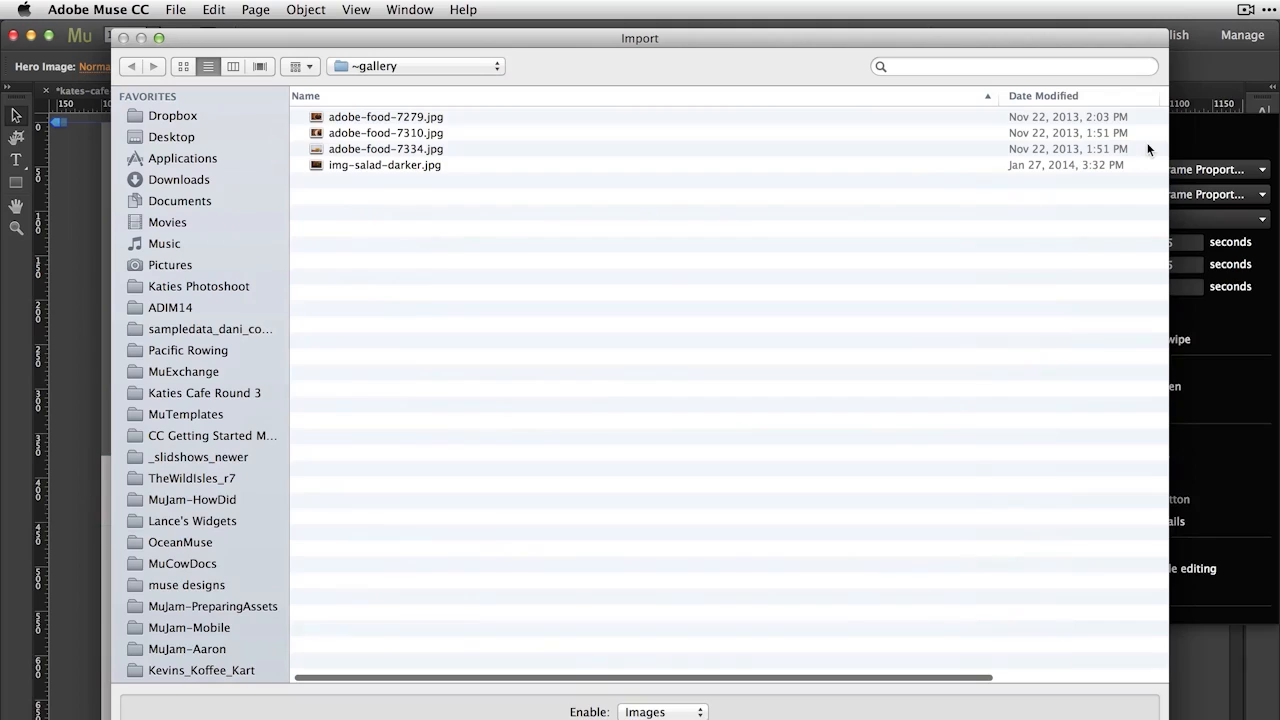
left_click(427, 117)
left_click(415, 132, "shift")
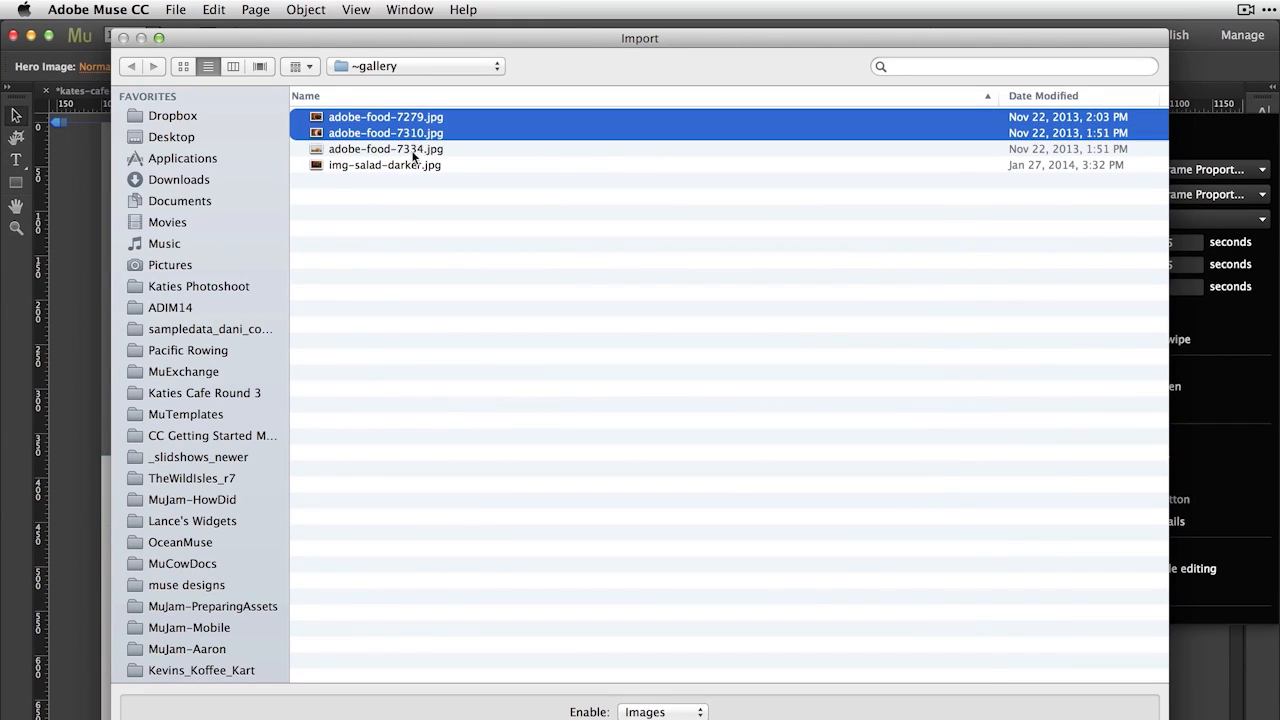
left_click(413, 150, "shift")
left_click(410, 165, "shift")
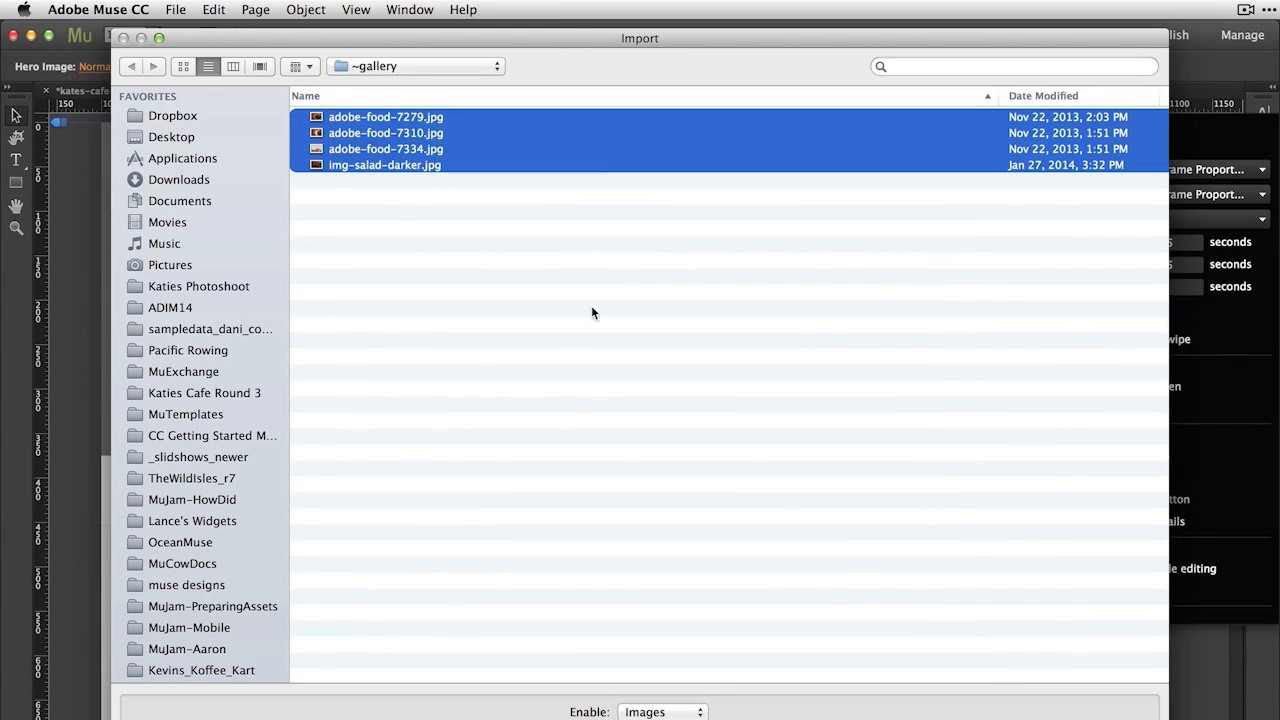
key("Return")
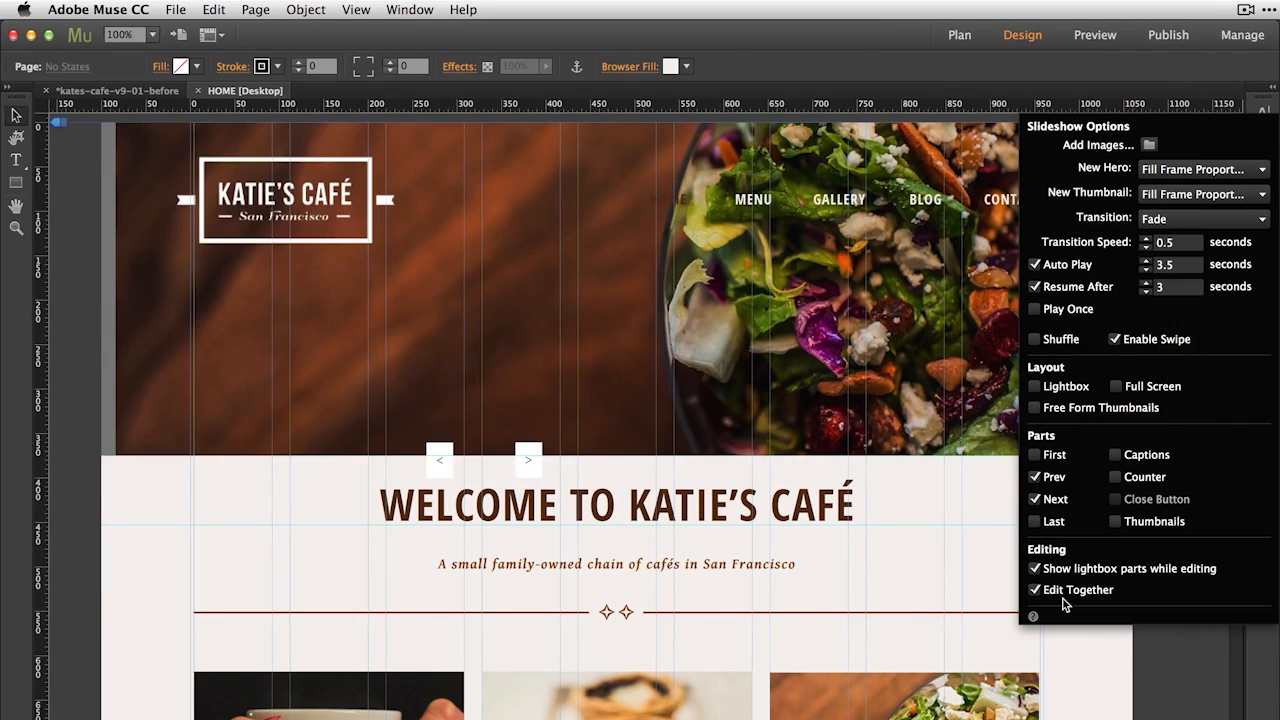
left_click(934, 496)
left_click(1236, 200)
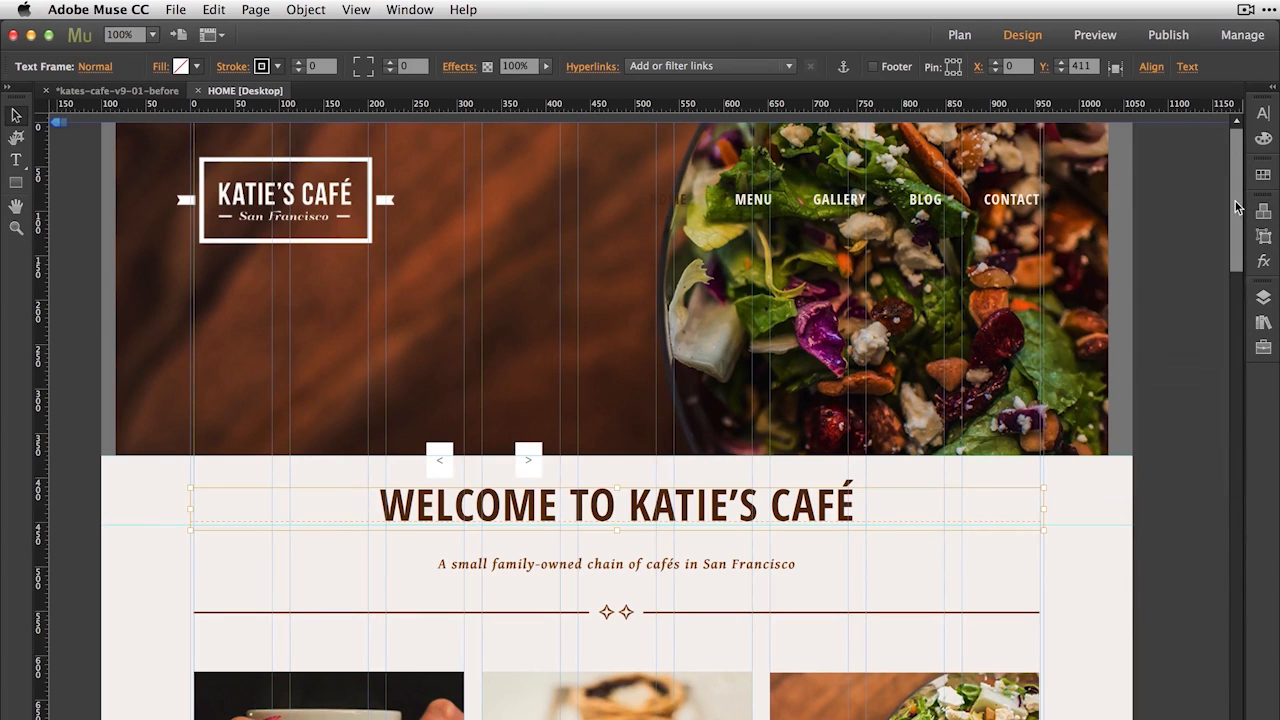
- Reposition the slideshow's previous button at X -39, Y 309 and its next button at X 976, Y 309, near the hero image's lower corners
left_click(434, 448)
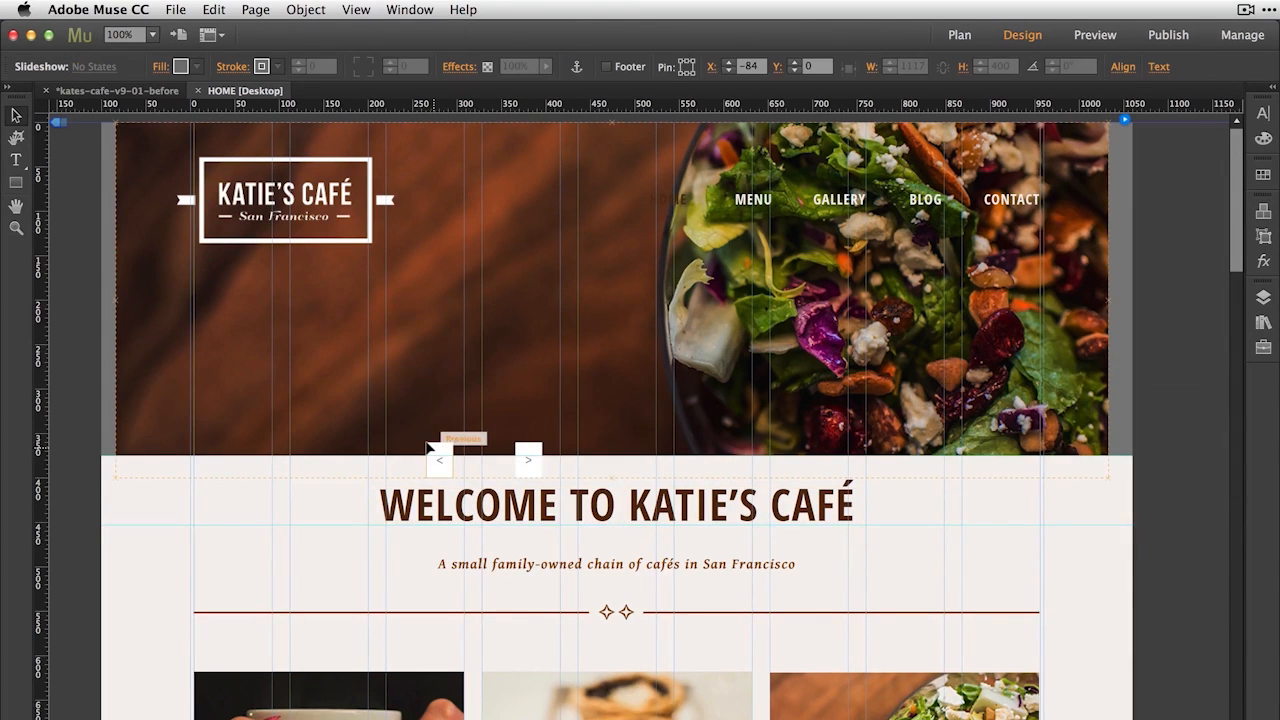
left_click(434, 449)
left_click_drag(434, 449, 357, 410)
left_click_drag(183, 399, 169, 405)
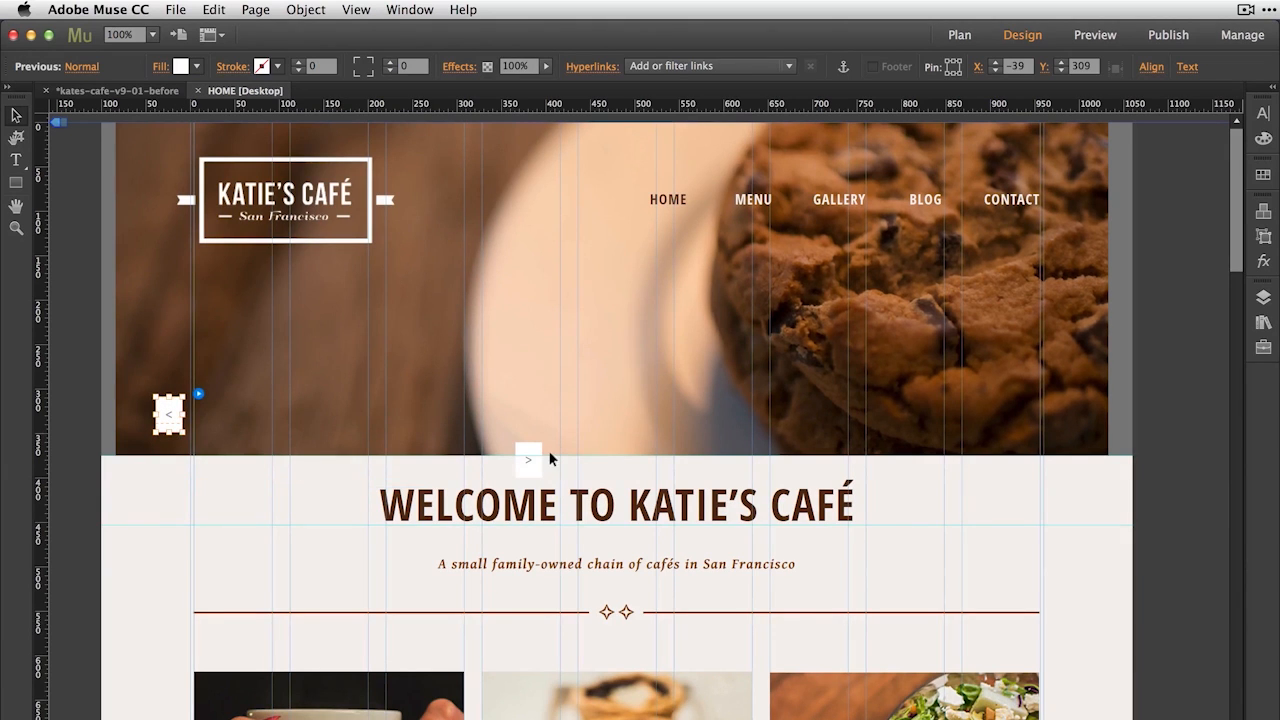
left_click_drag(528, 447, 1073, 401)
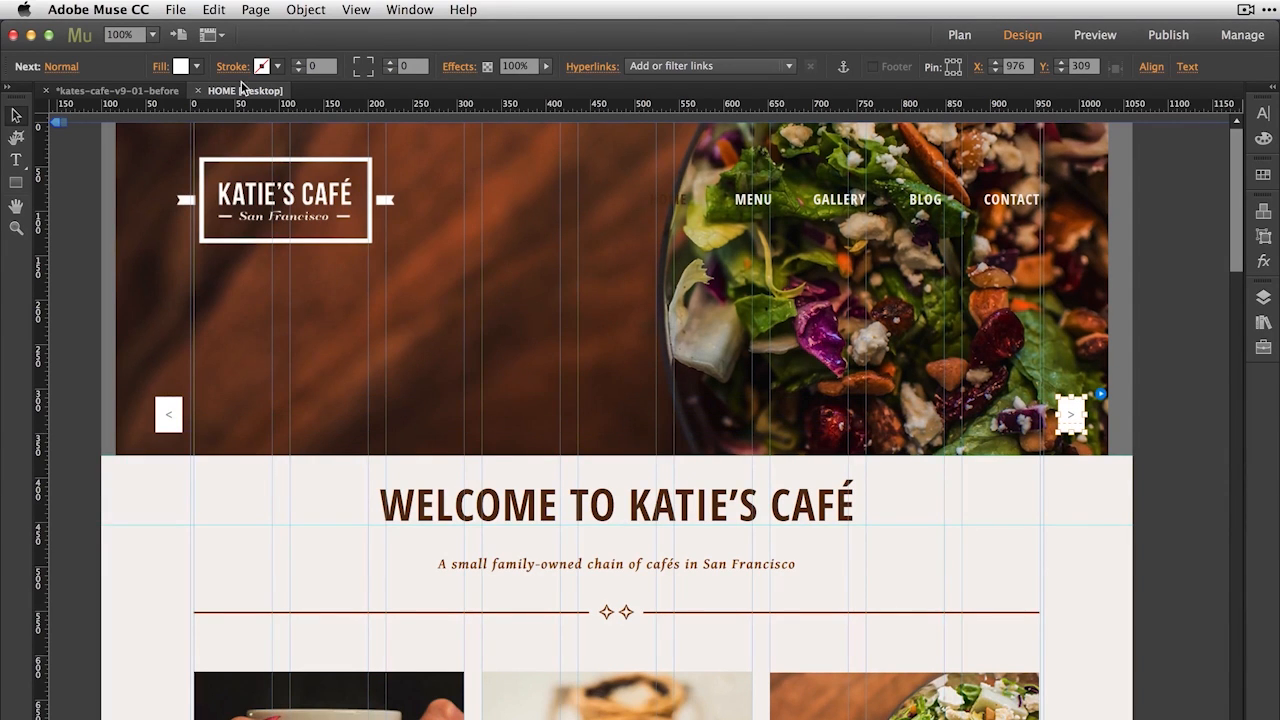
- Preview the page in the browser, test the slideshow's next and previous buttons, and switch back to Adobe Muse
left_click(178, 10)
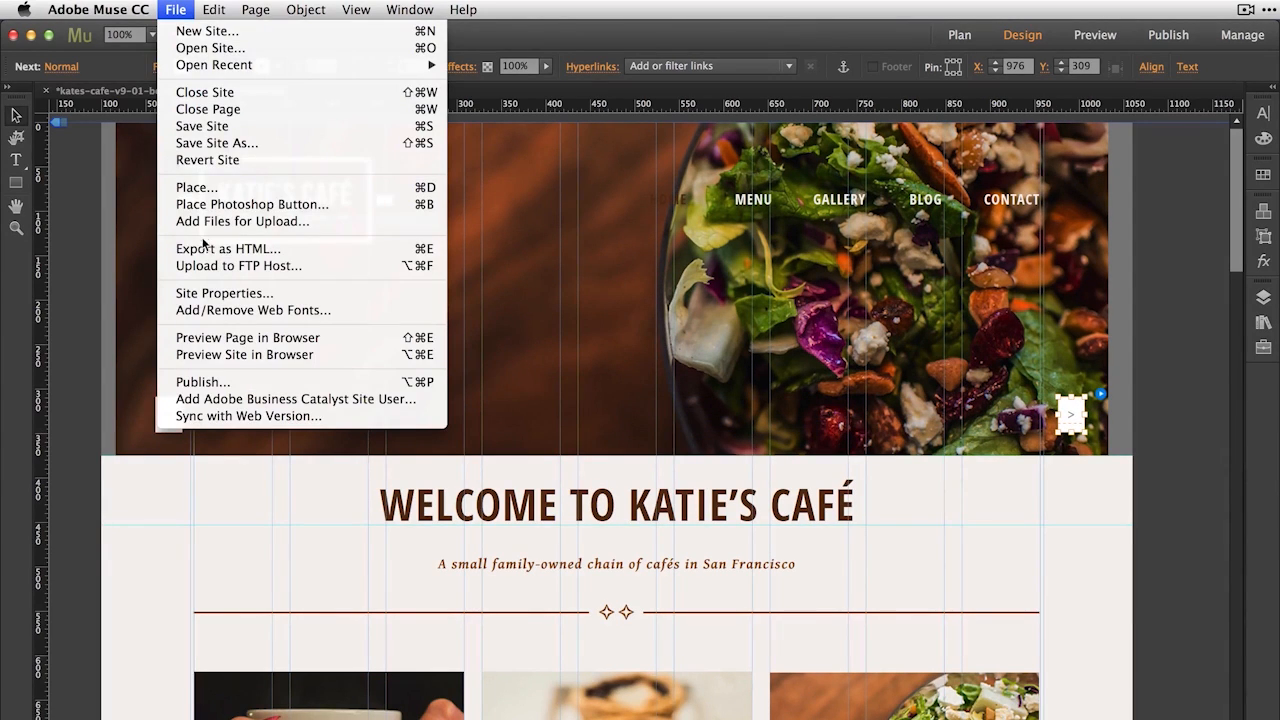
left_click(207, 344)
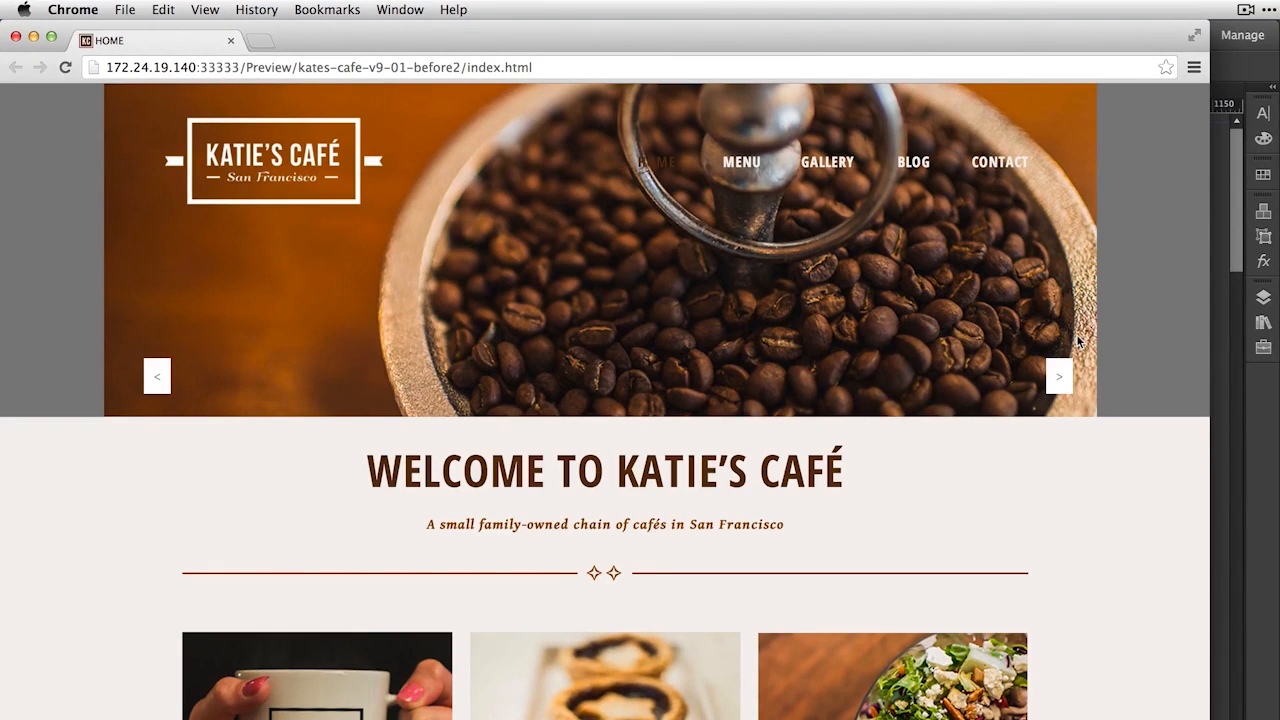
left_click(1059, 376)
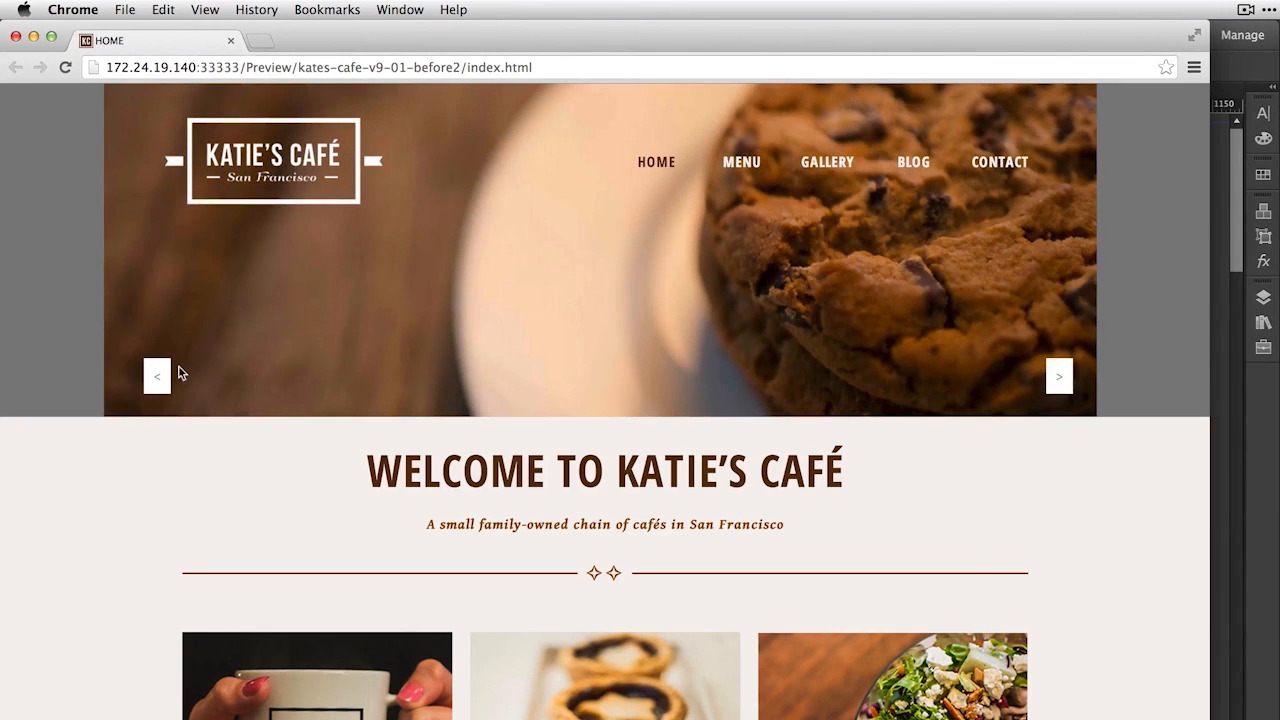
left_click(165, 376)
key("super+Tab")
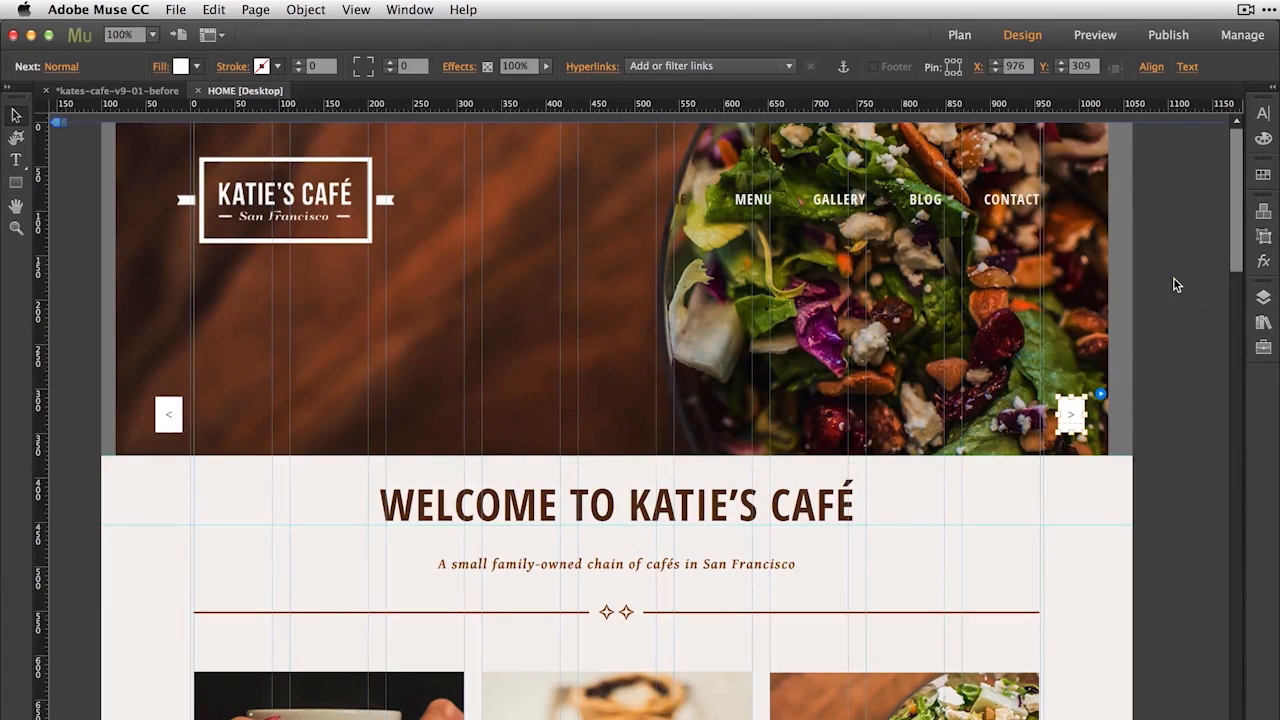
- Stretch the slideshow's hero image to 100% browser width and delete its next and previous buttons
left_click(270, 310)
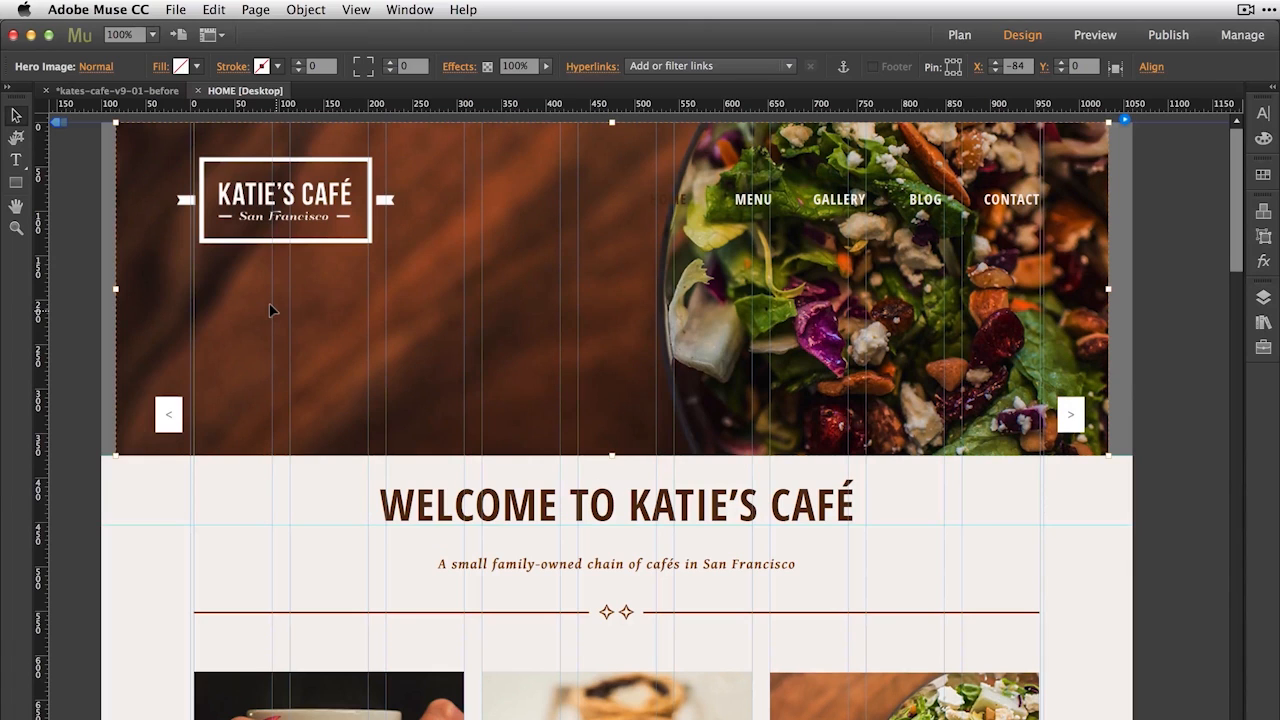
left_click(1116, 67)
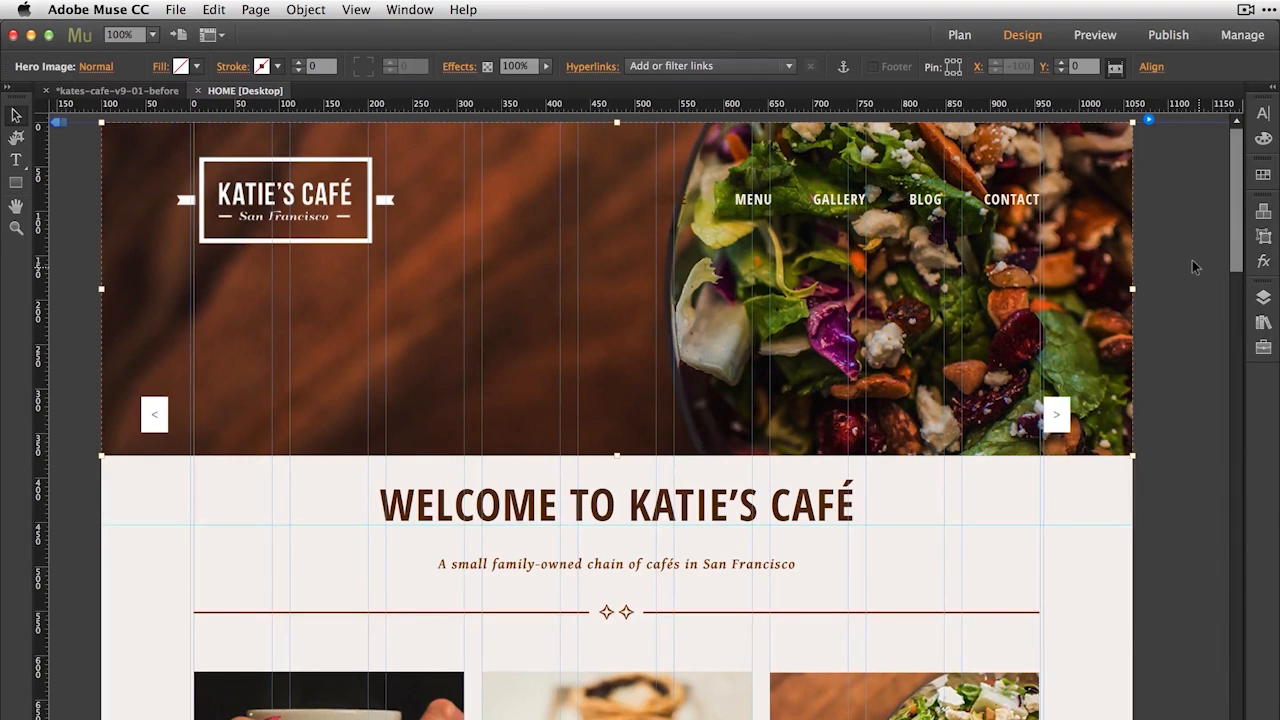
left_click(1056, 408)
left_click(780, 420)
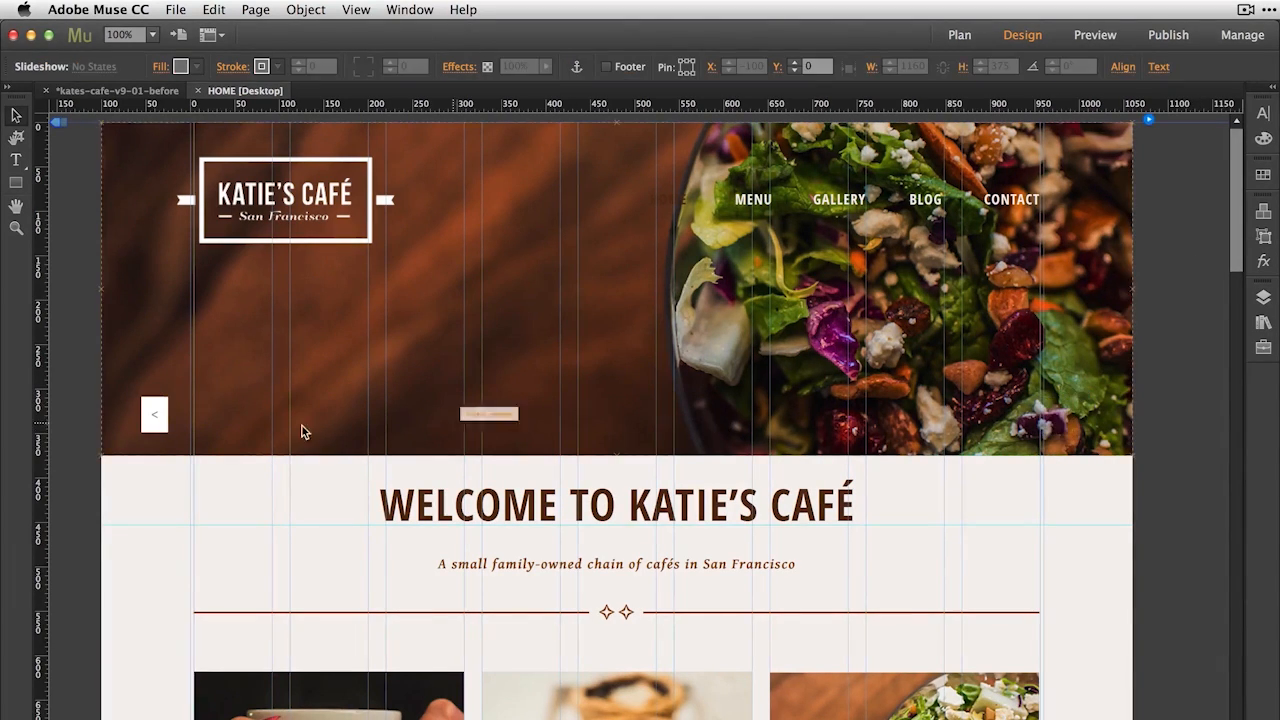
left_click(155, 414)
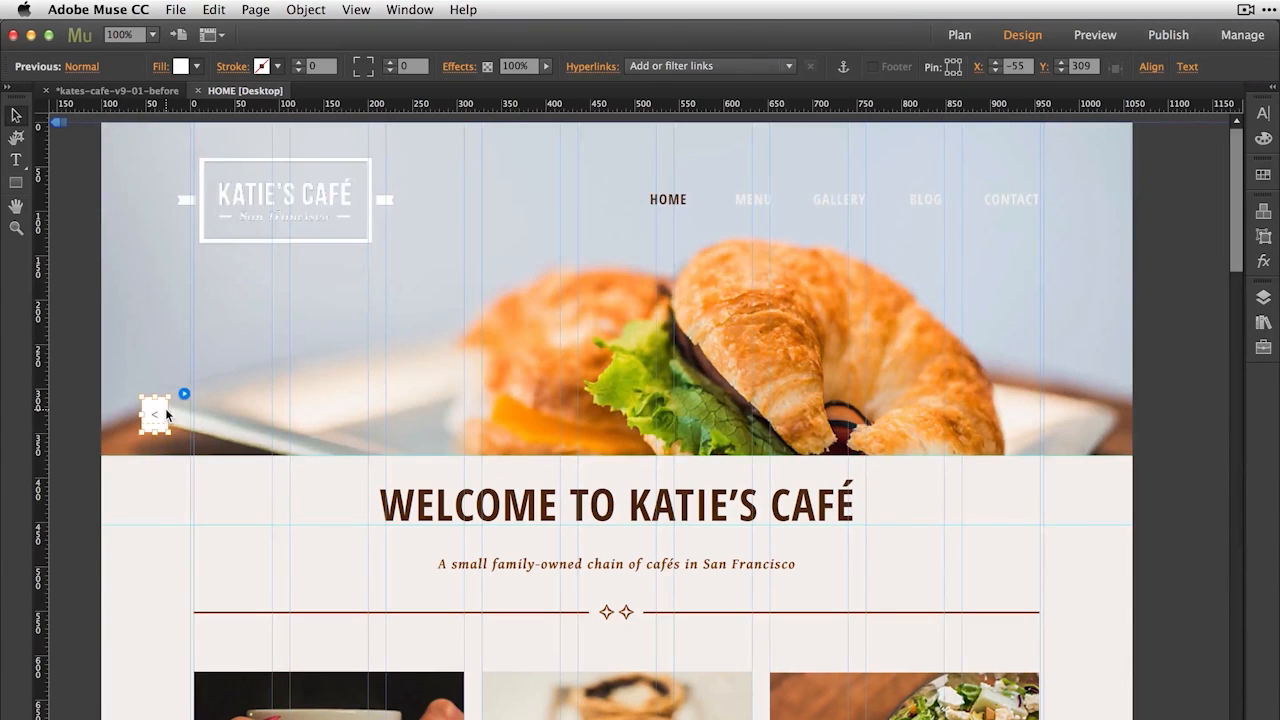
key("Escape")
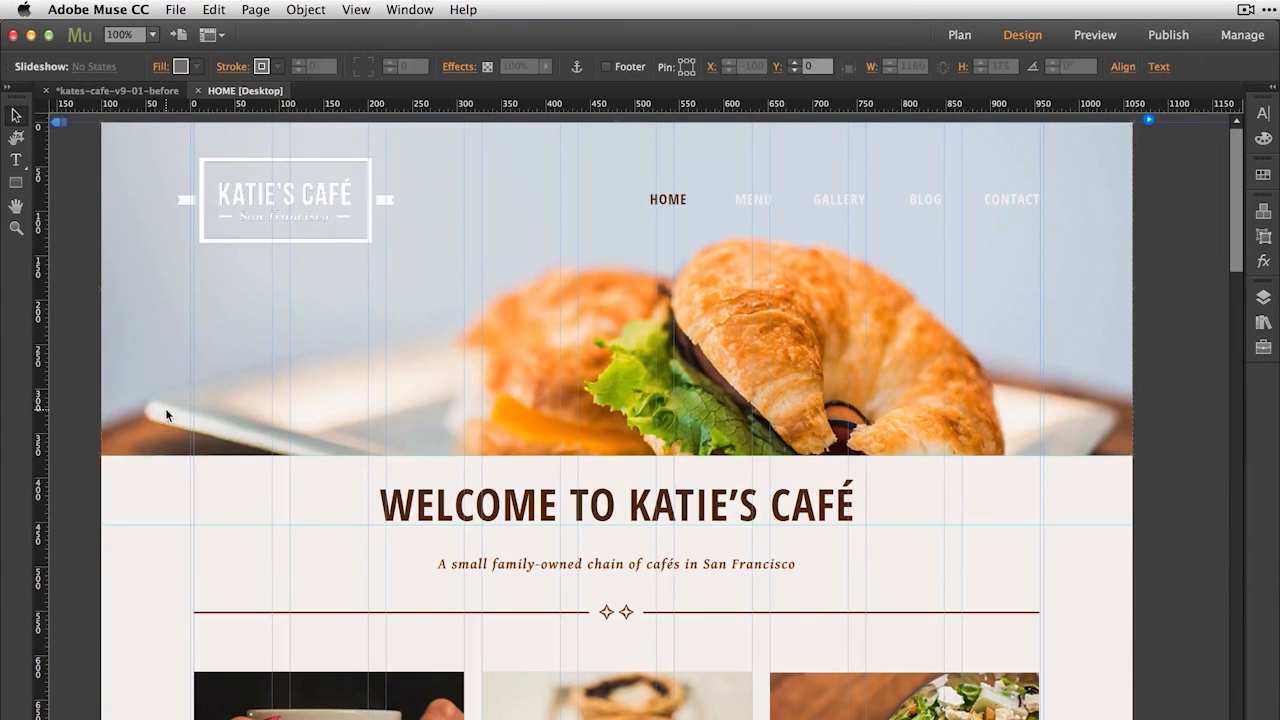
- Set the slideshow's transition speed to 1 second and its auto play interval to 3 seconds
left_click(1141, 114)
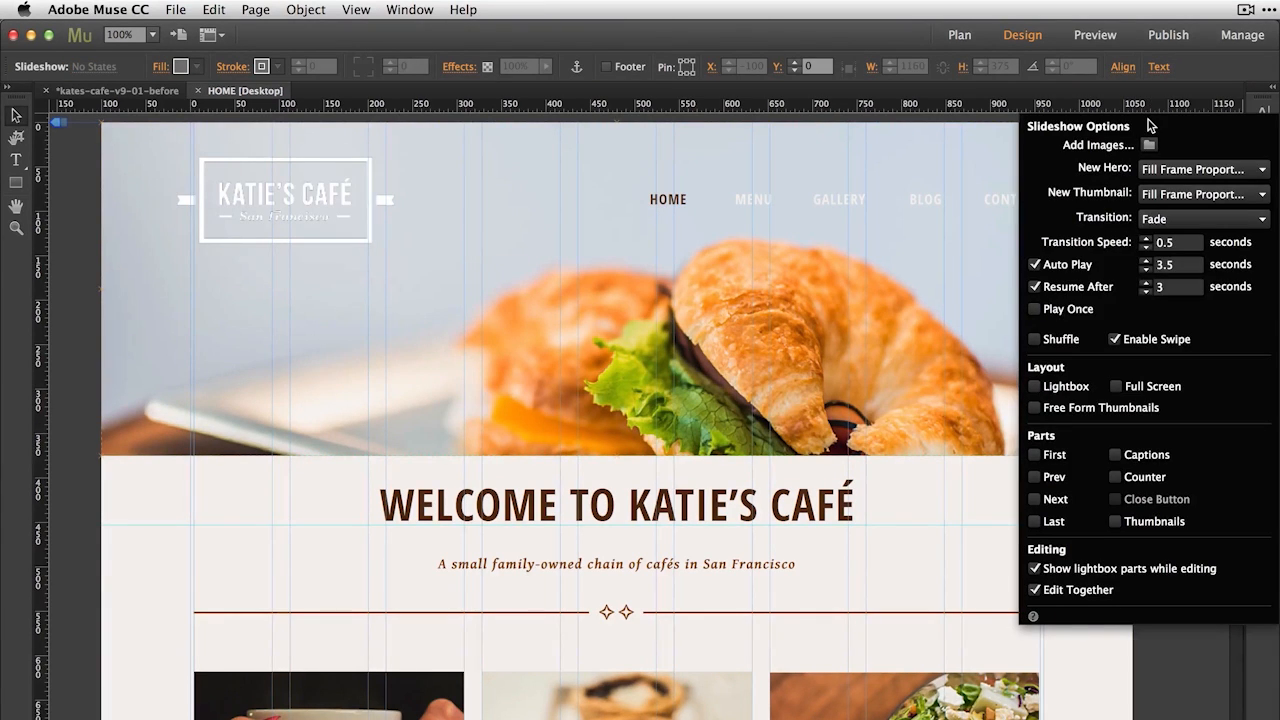
left_click(1176, 242)
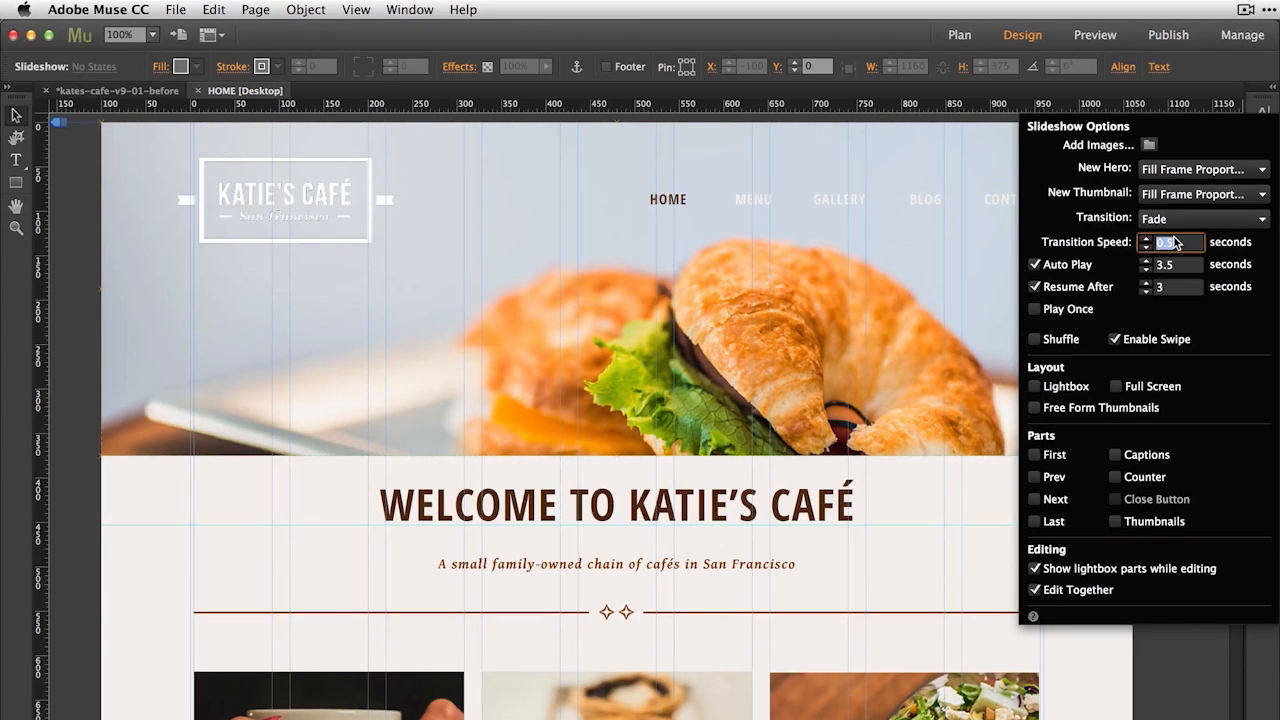
type("1")
left_click(1175, 262)
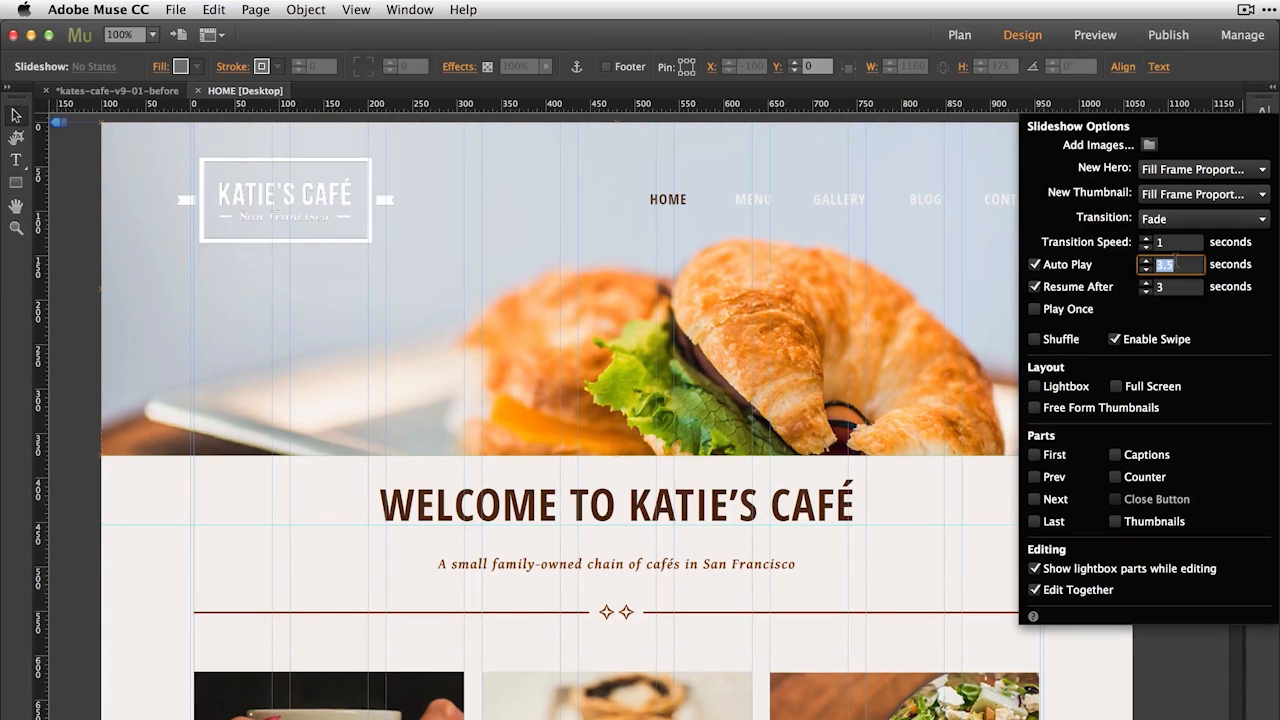
type("3")
left_click(959, 260)
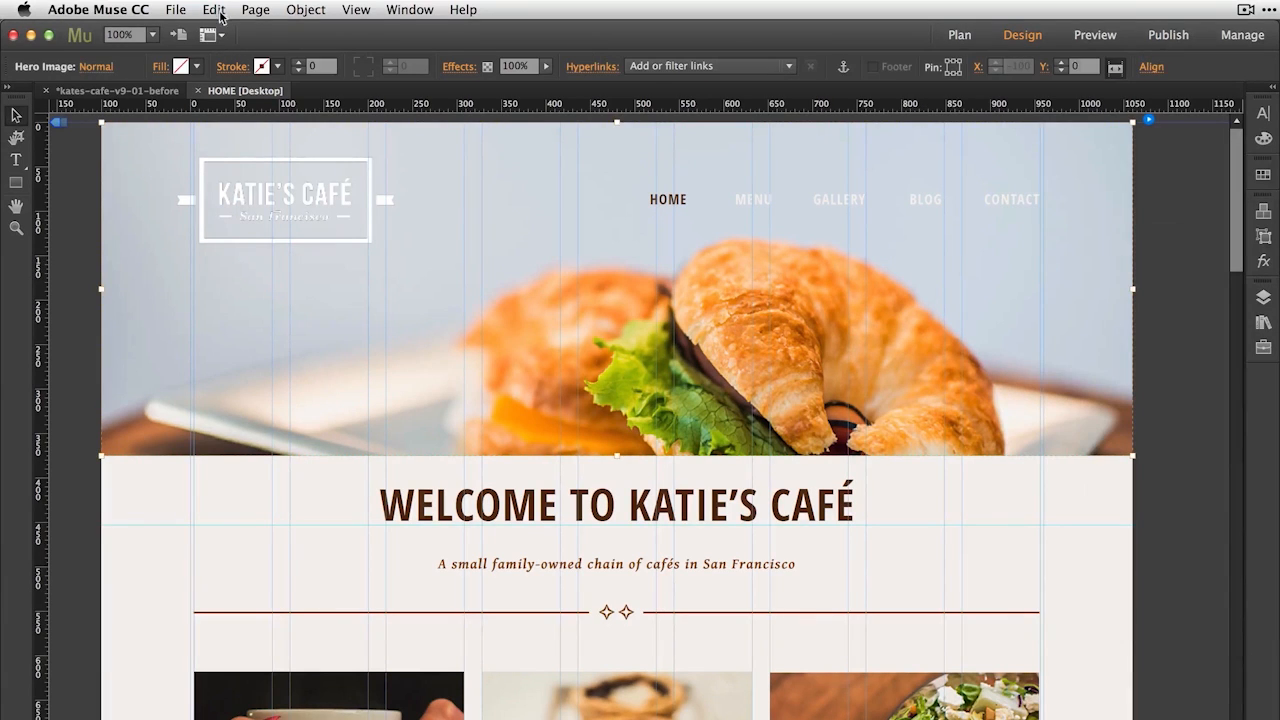
- Preview the page in the browser and narrow the browser window to check how the full-width slideshow adapts
left_click(175, 9)
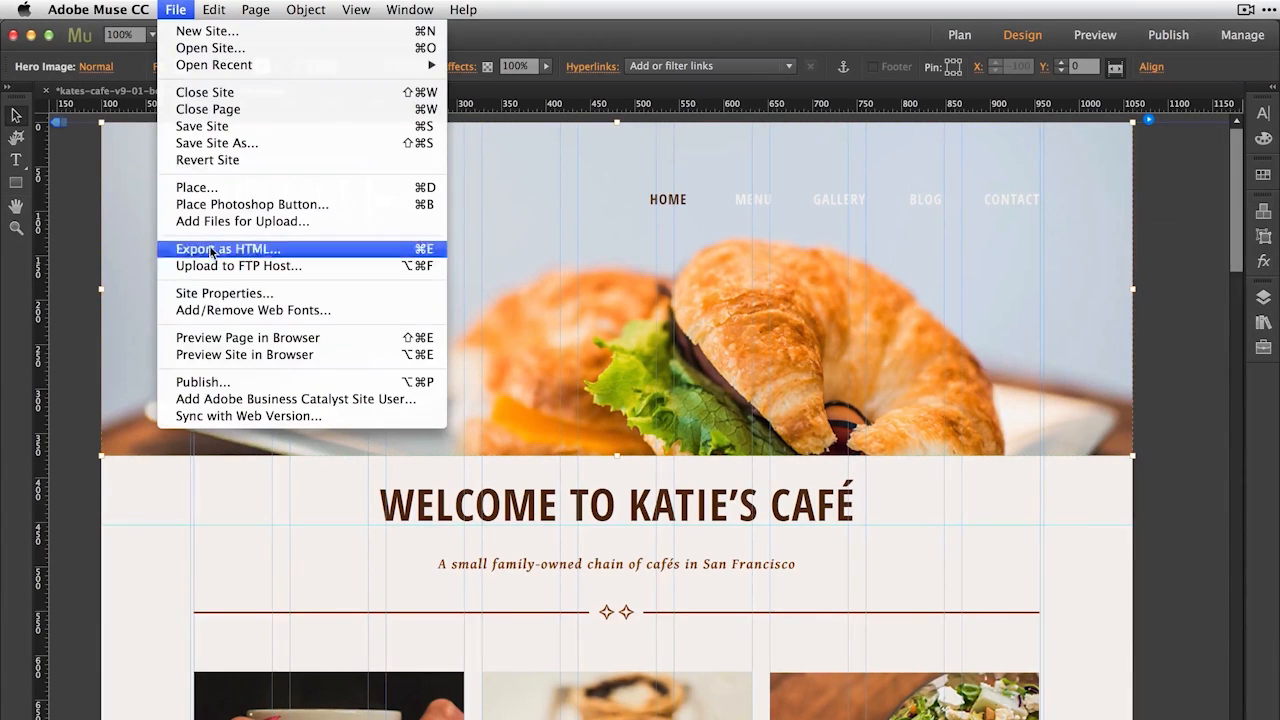
left_click(210, 337)
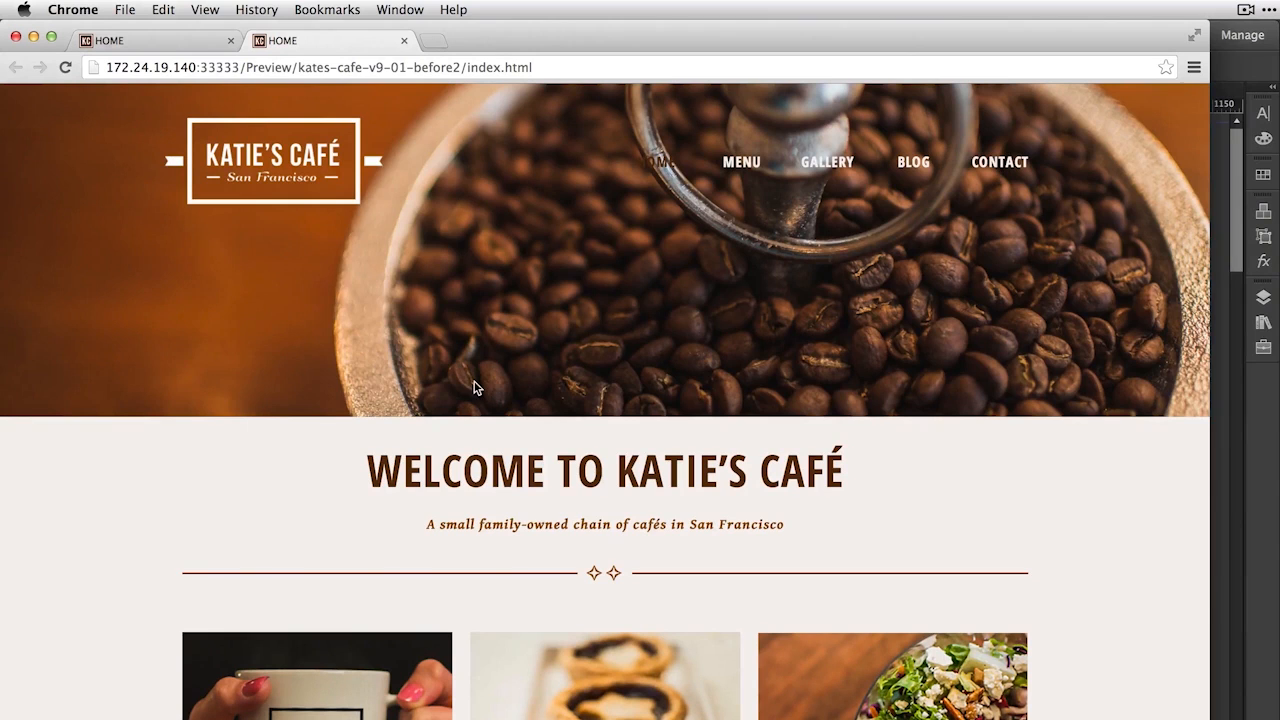
left_click_drag(1210, 298, 978, 298)
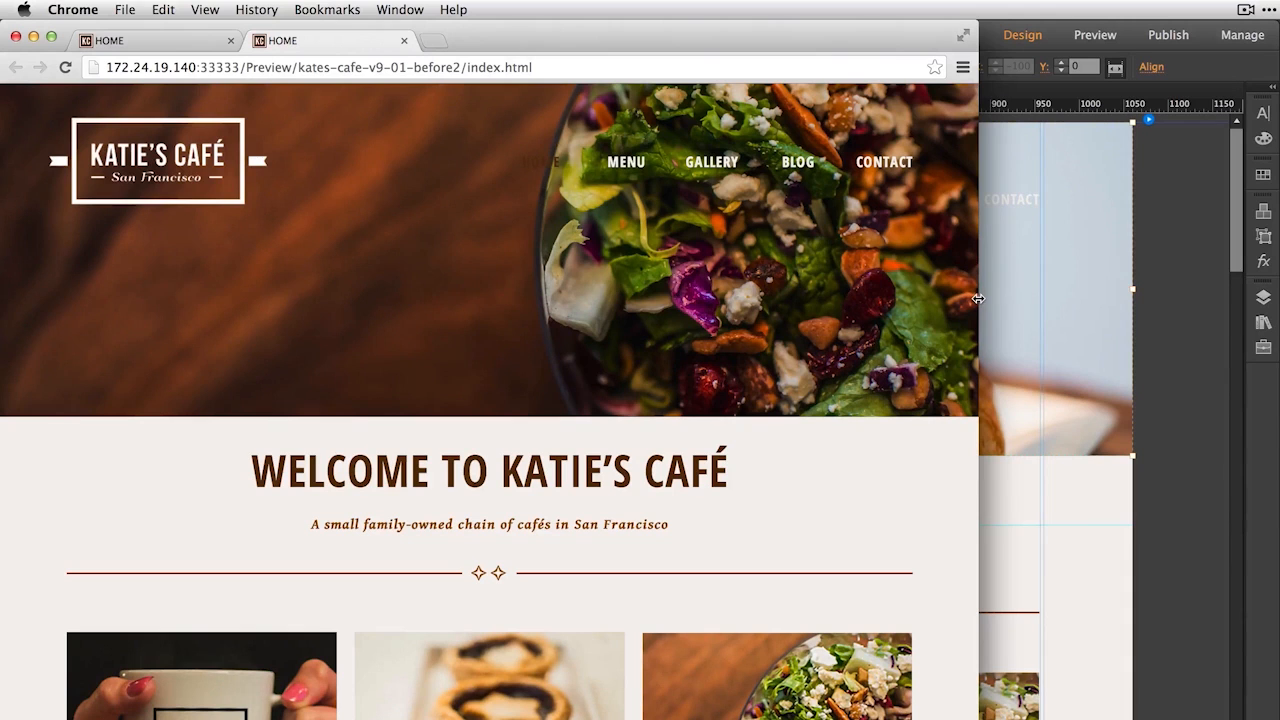